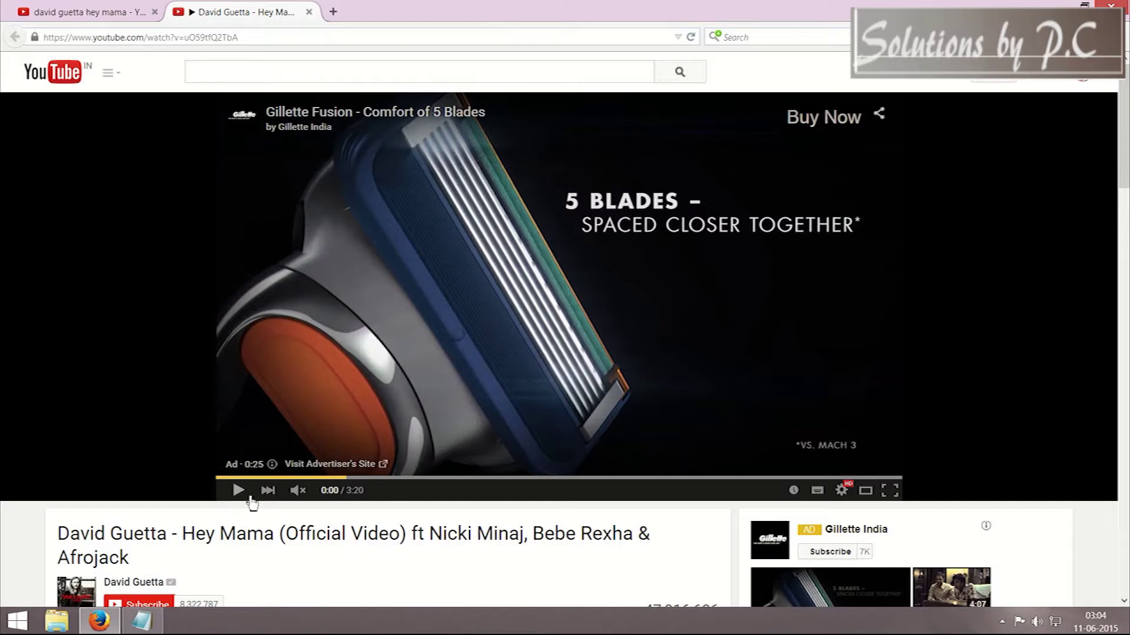
Step: Play the David Guetta - Hey Mama video through its opening ad with the page enlarged, and pause the video
click(247, 495)
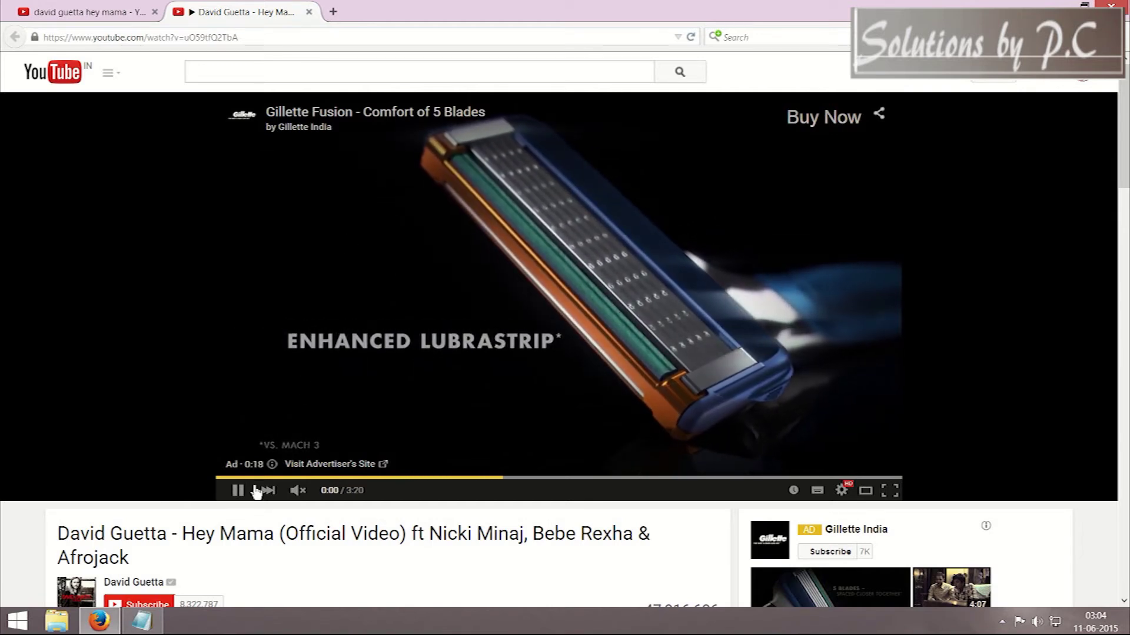
key(ctrl+plus)
key(ctrl+plus)
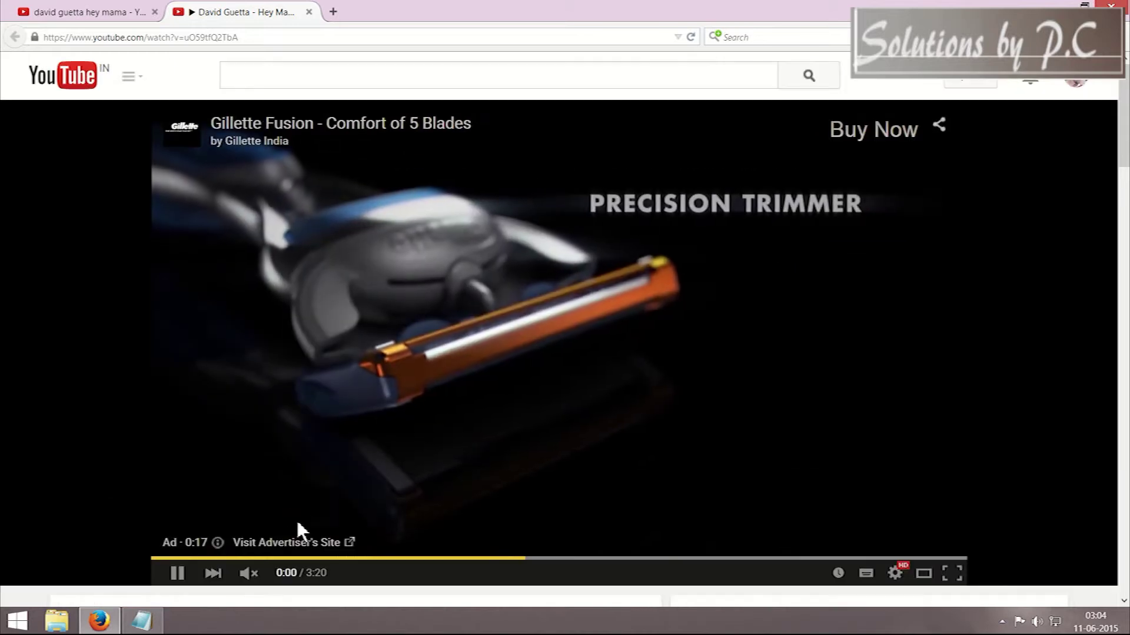
key(ctrl+minus)
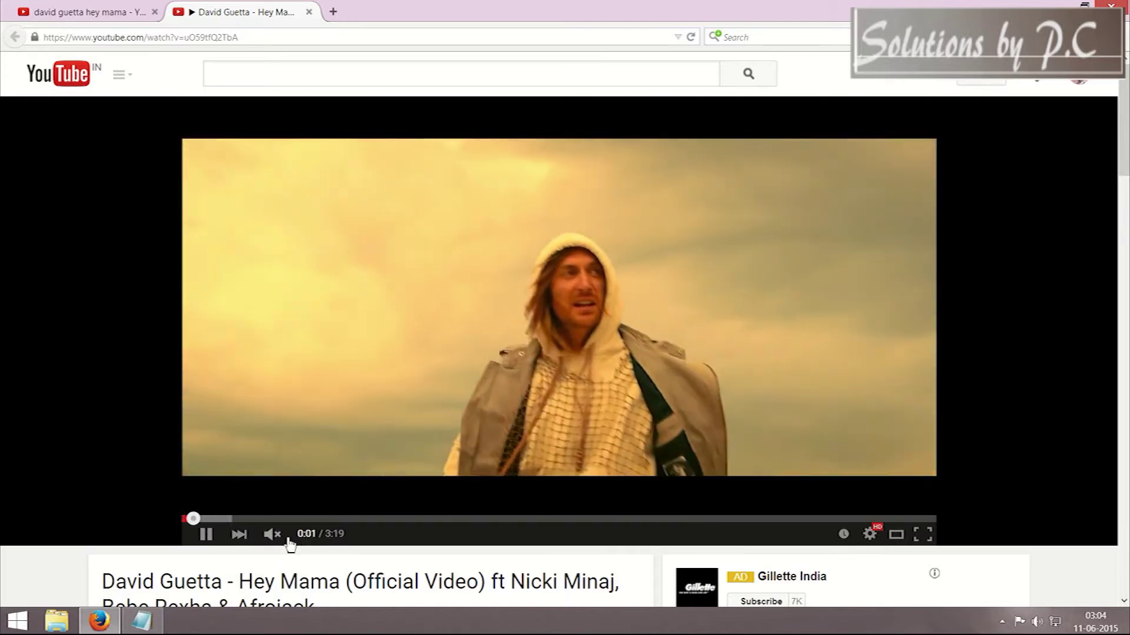
scroll(386, 476, down, 3)
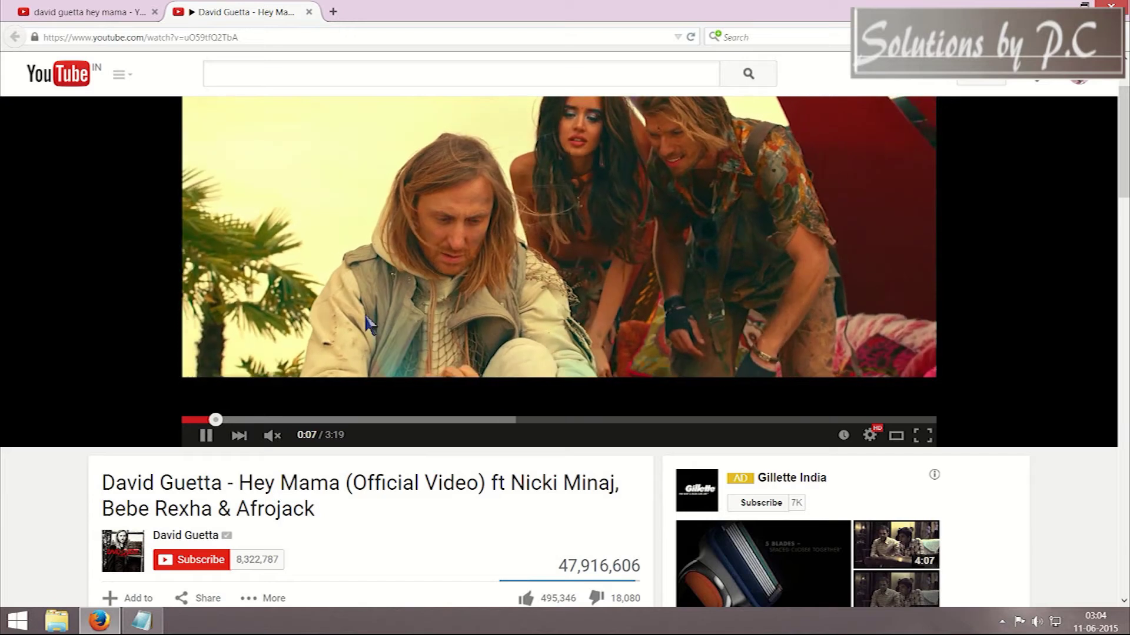
click(390, 222)
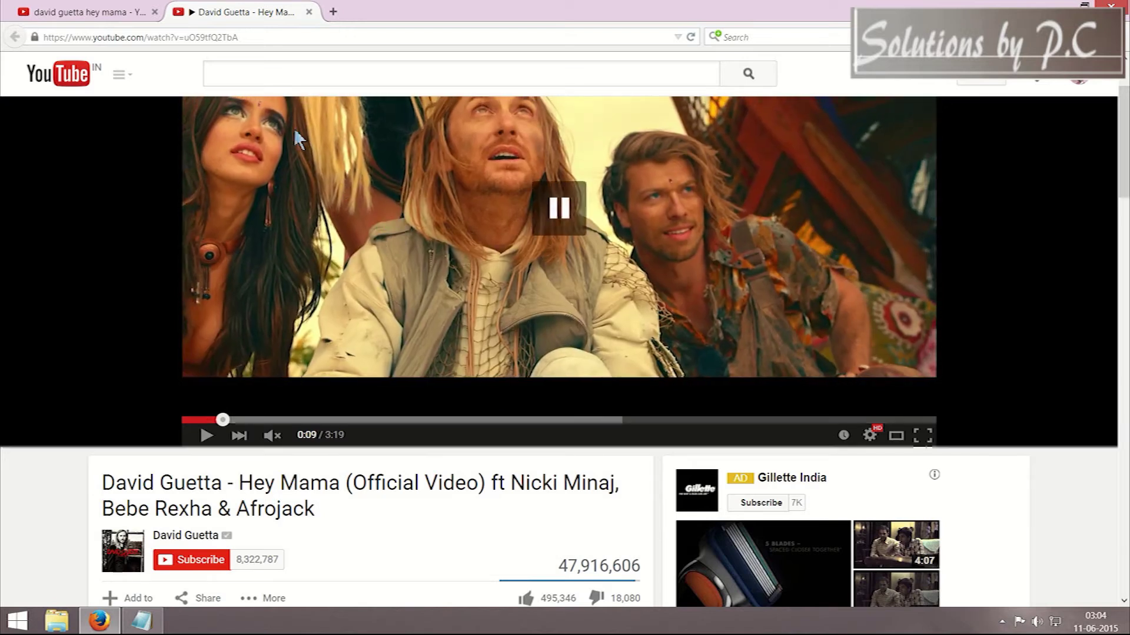
Step: Search the web for "mozilla addons" in a new tab and open the Add-ons for Firefox site
click(328, 21)
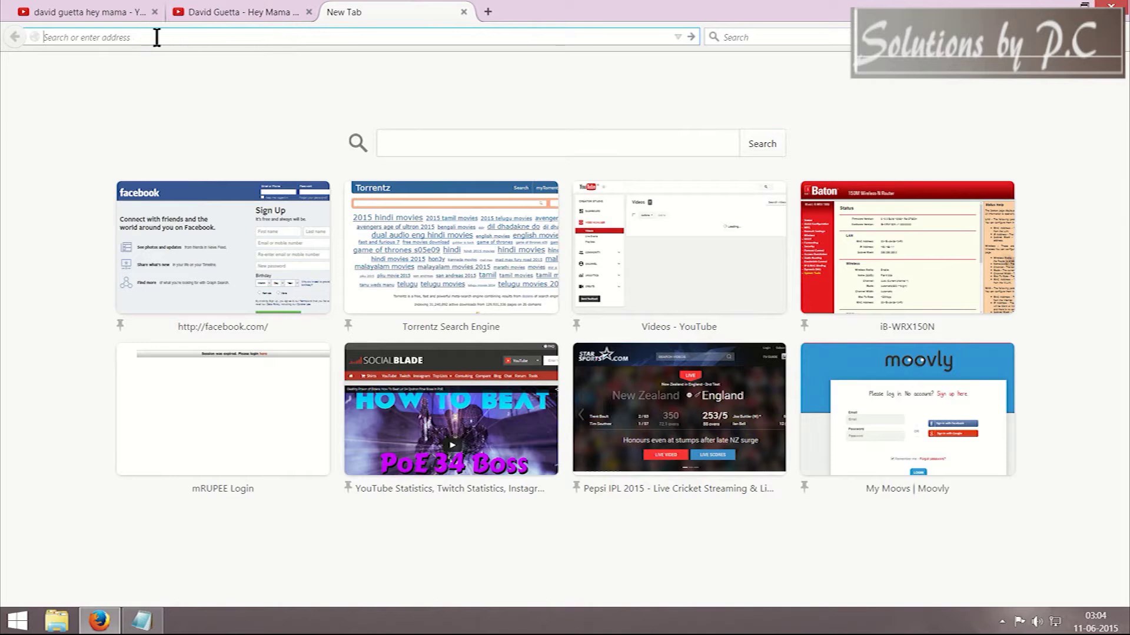
text(moz)
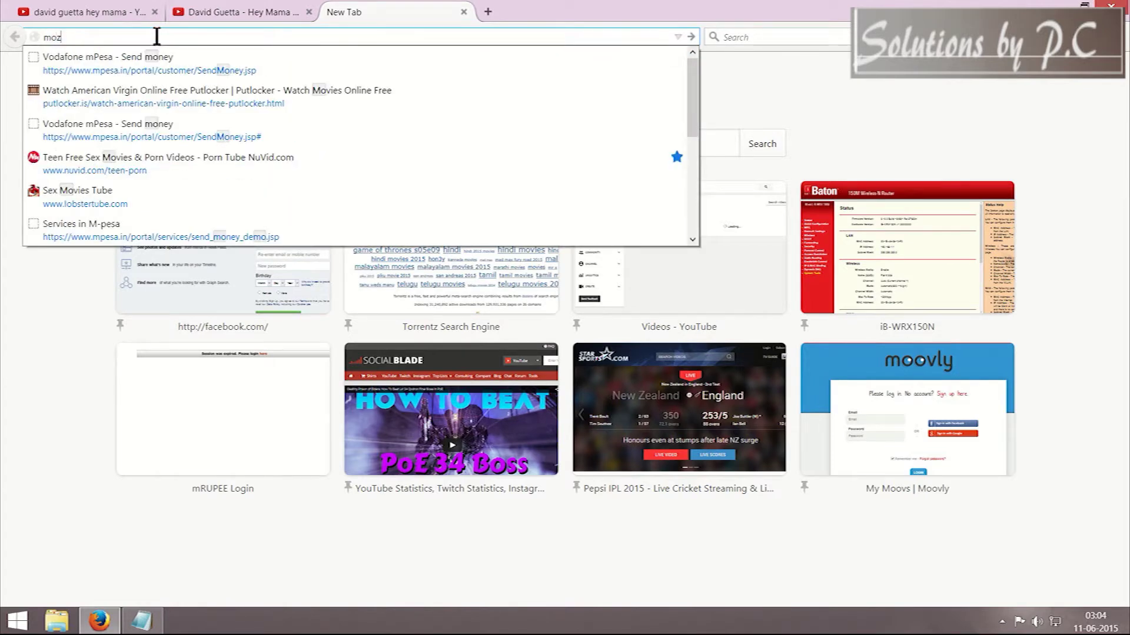
text(illa addons)
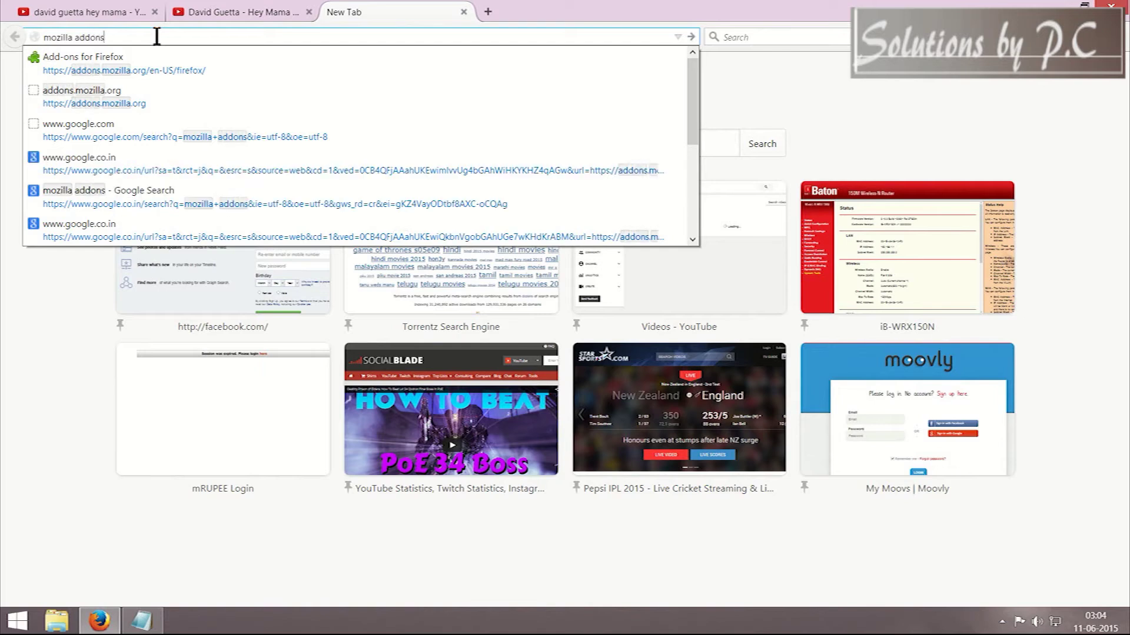
key(Return)
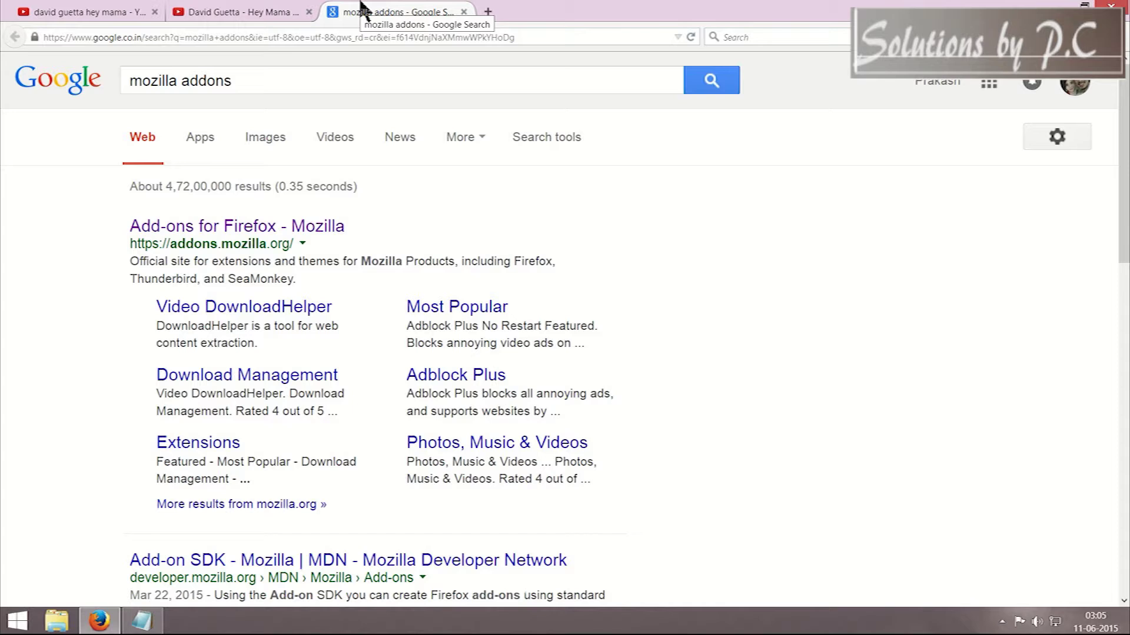
click(210, 228)
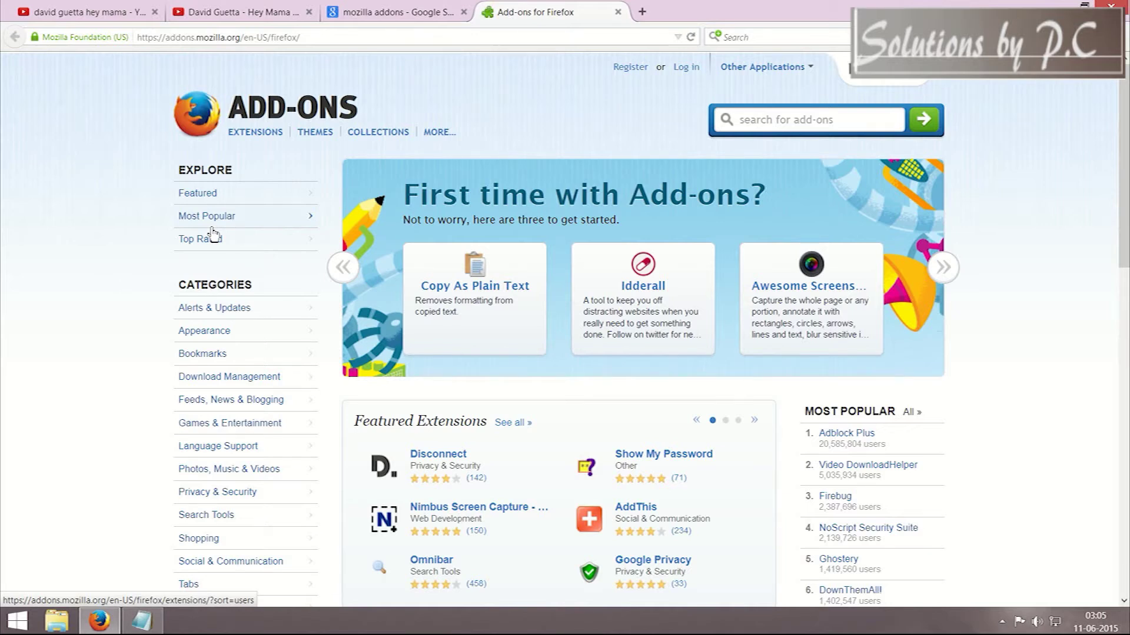
Step: Search the add-ons site for "adblock" and open the Adblock Plus page
click(809, 119)
scroll(820, 151, up, 3)
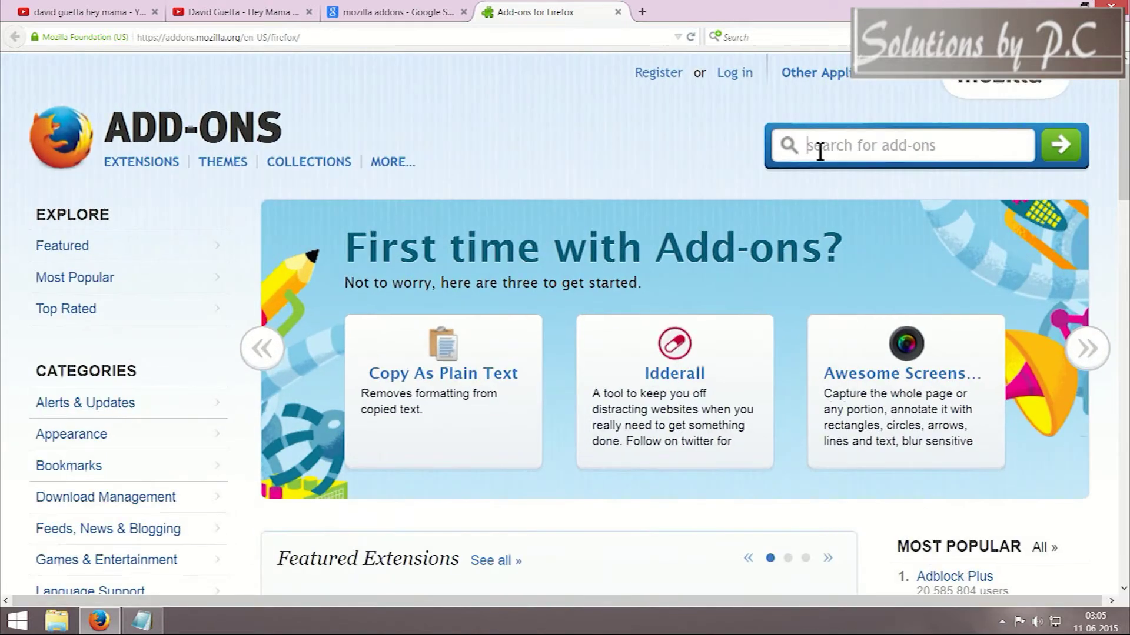
scroll(819, 151, up, 1)
text(ad)
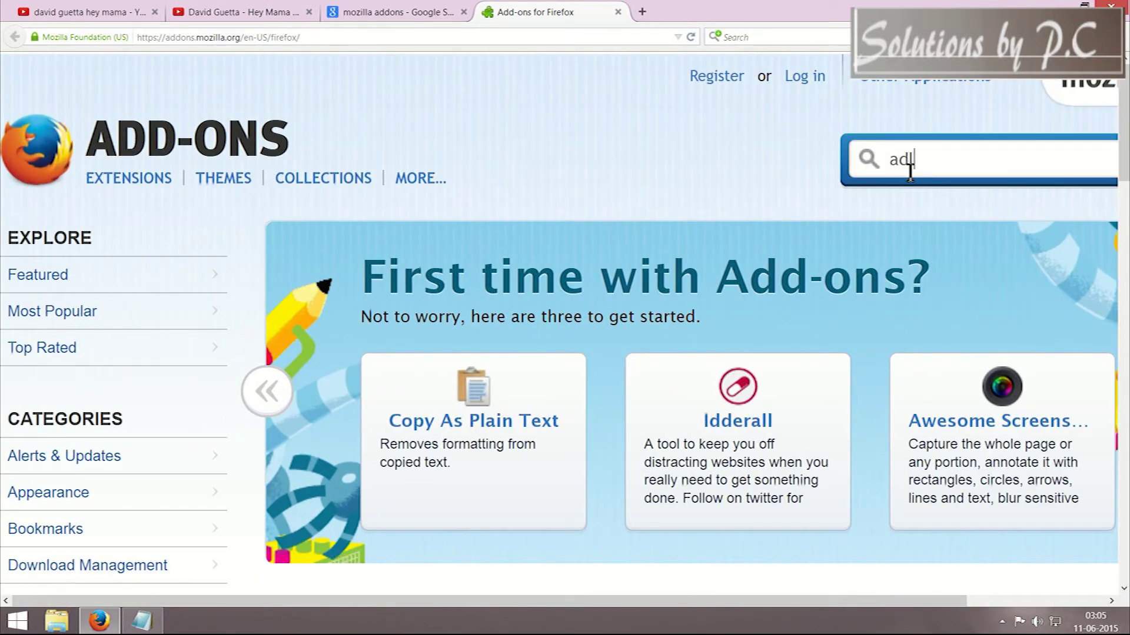
key(BackSpace)
text(block)
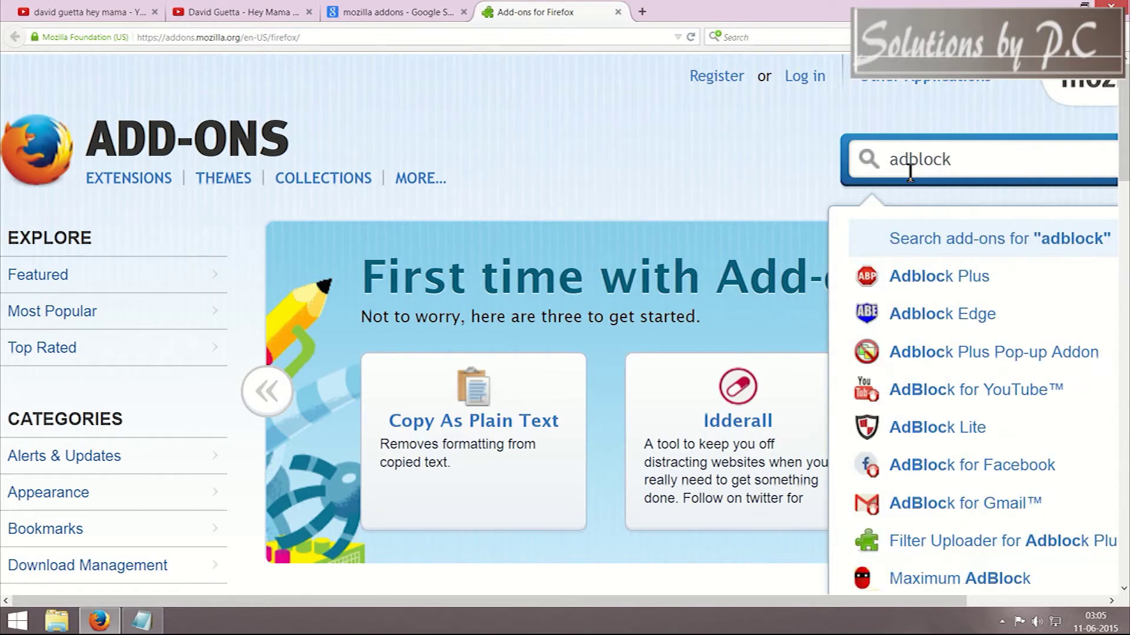
click(945, 278)
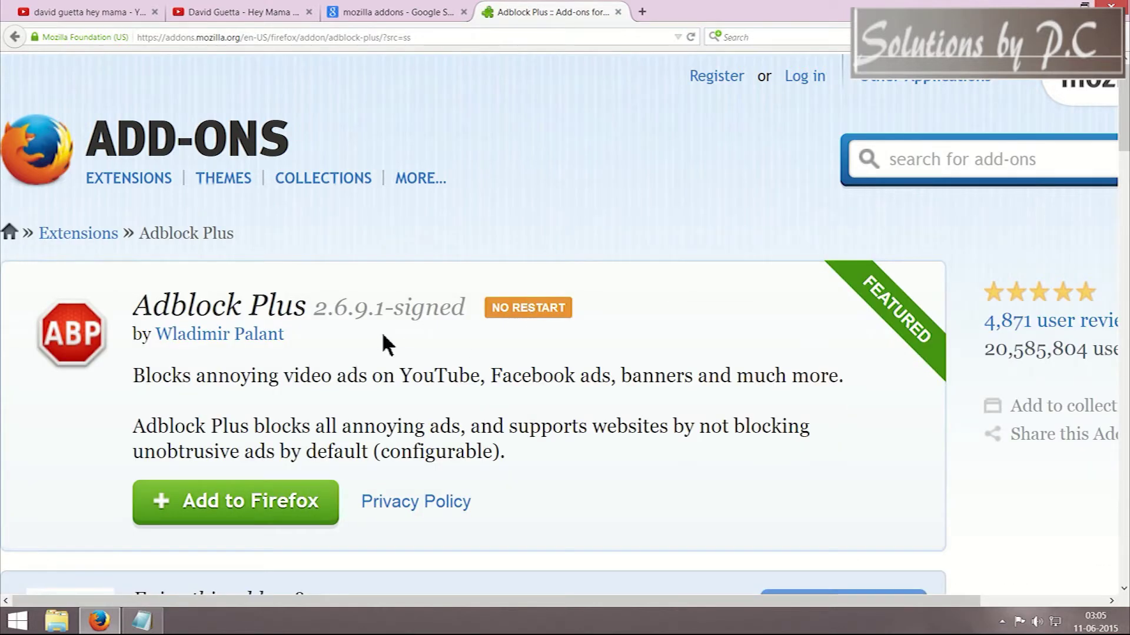
Step: Add the Adblock Plus extension to Firefox and confirm its installation
scroll(386, 341, down, 3)
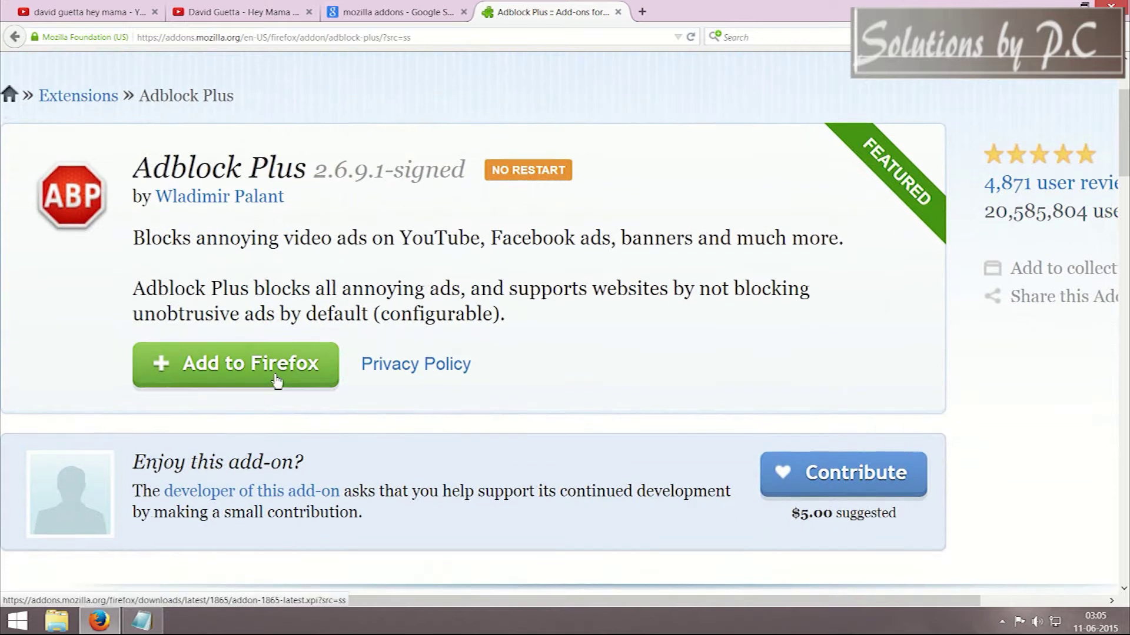
scroll(383, 234, up, 2)
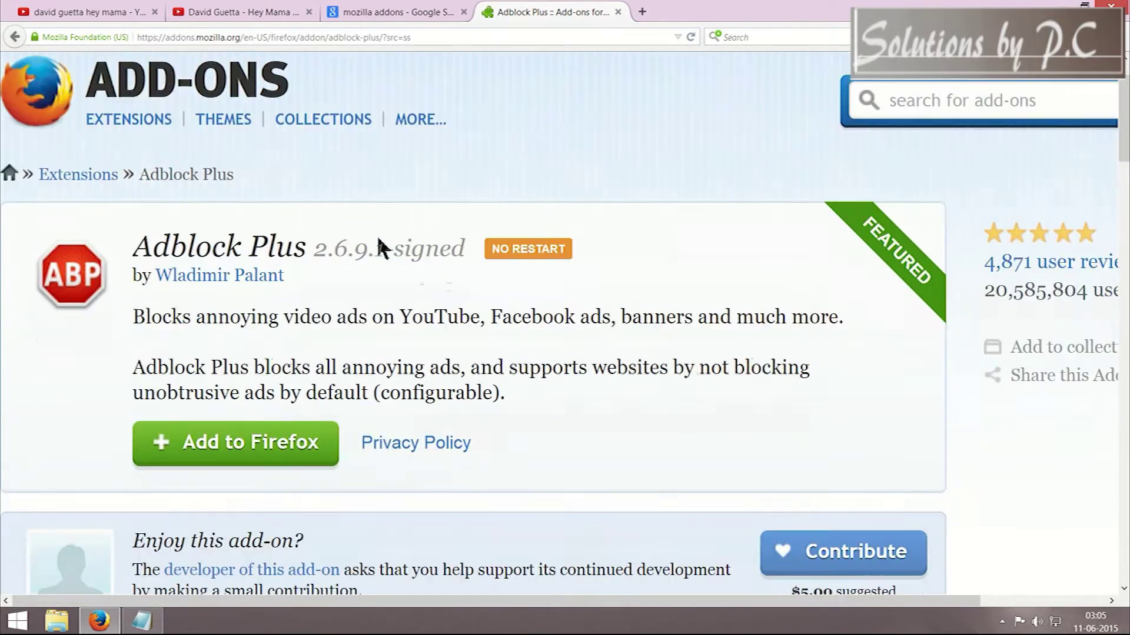
scroll(380, 247, down, 2)
click(271, 358)
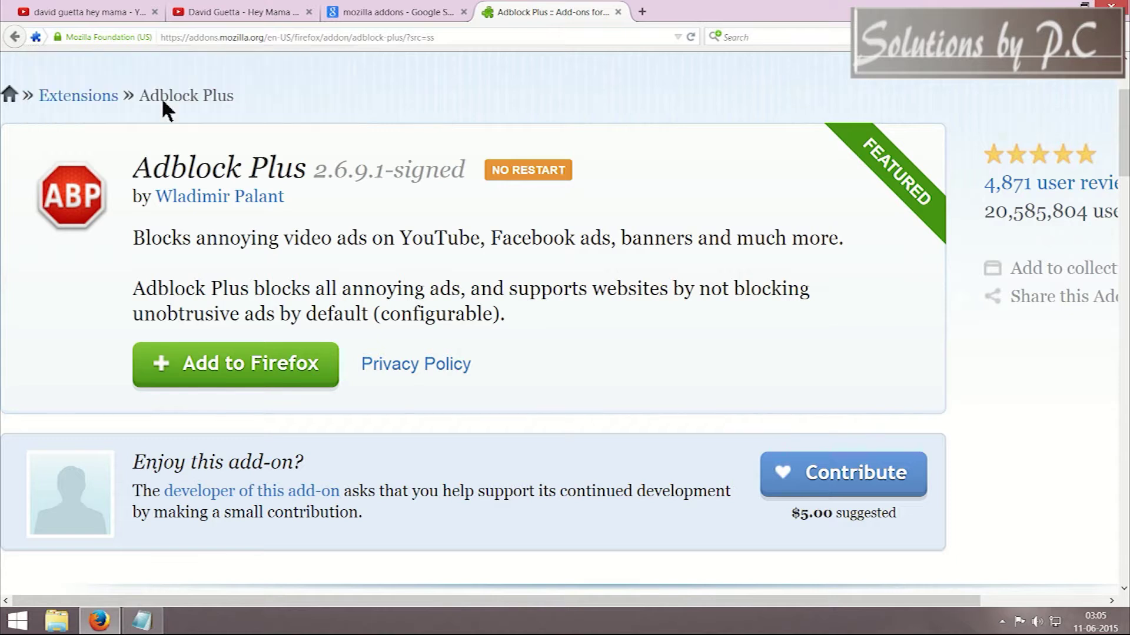
click(582, 203)
click(653, 422)
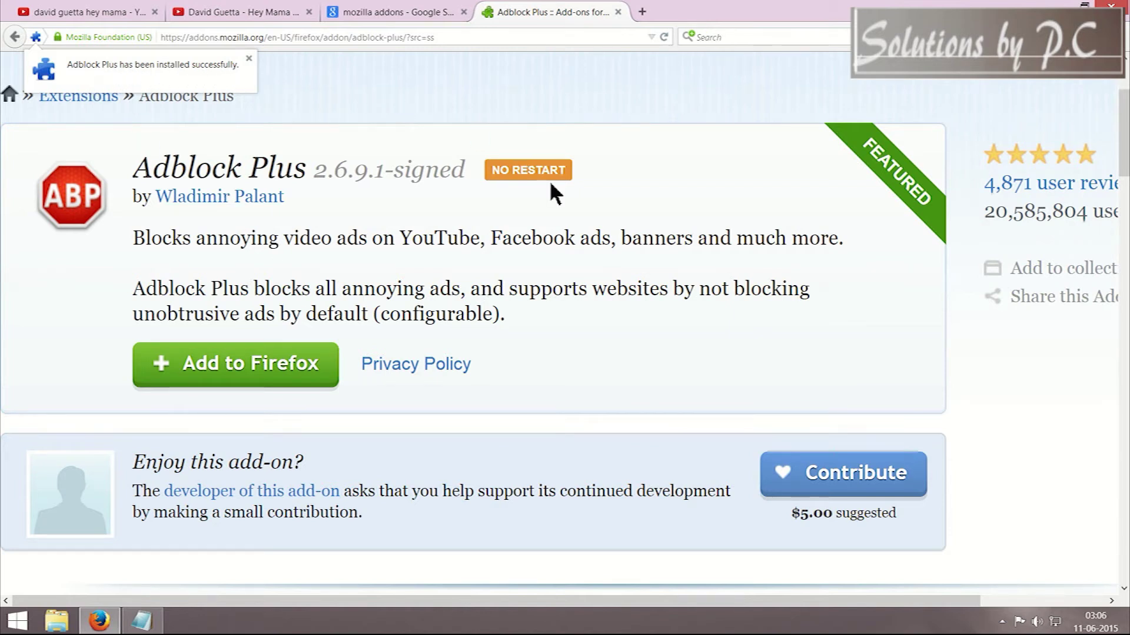
Step: Search the add-ons site for "adblock plus pop" and open the Adblock Plus Pop-up Addon page
scroll(784, 188, up, 3)
click(898, 158)
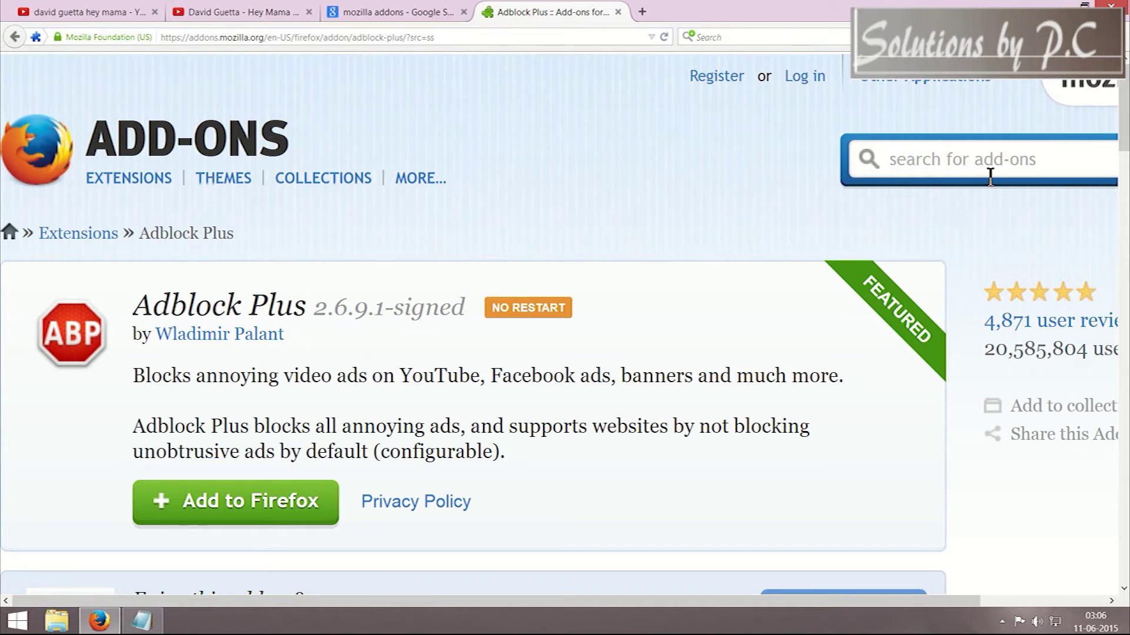
text(ad)
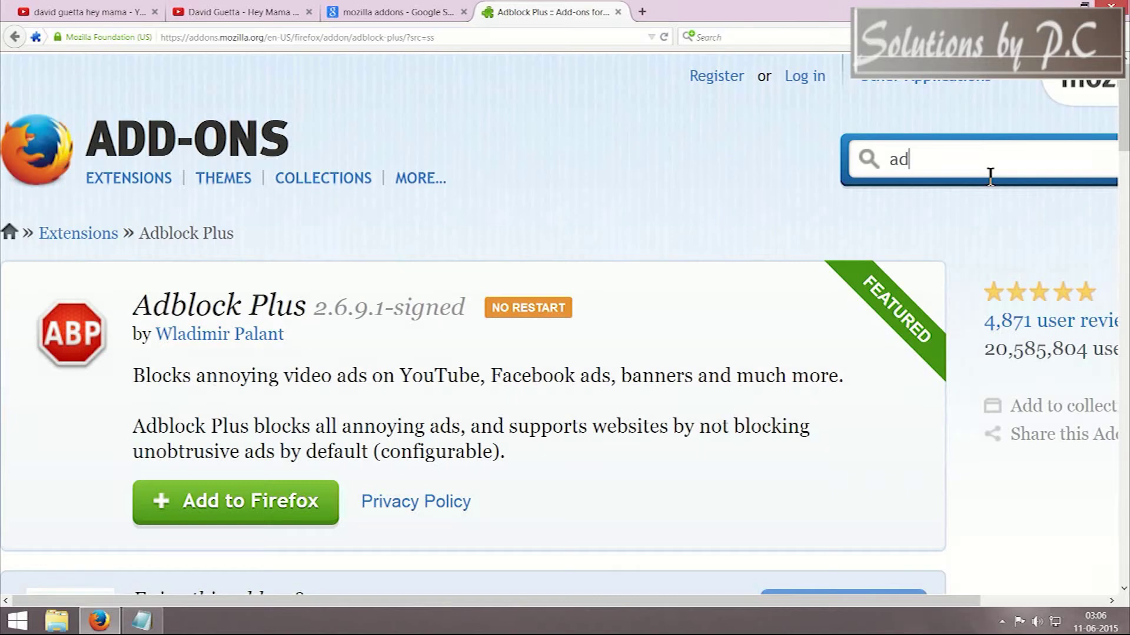
text(block plus pop)
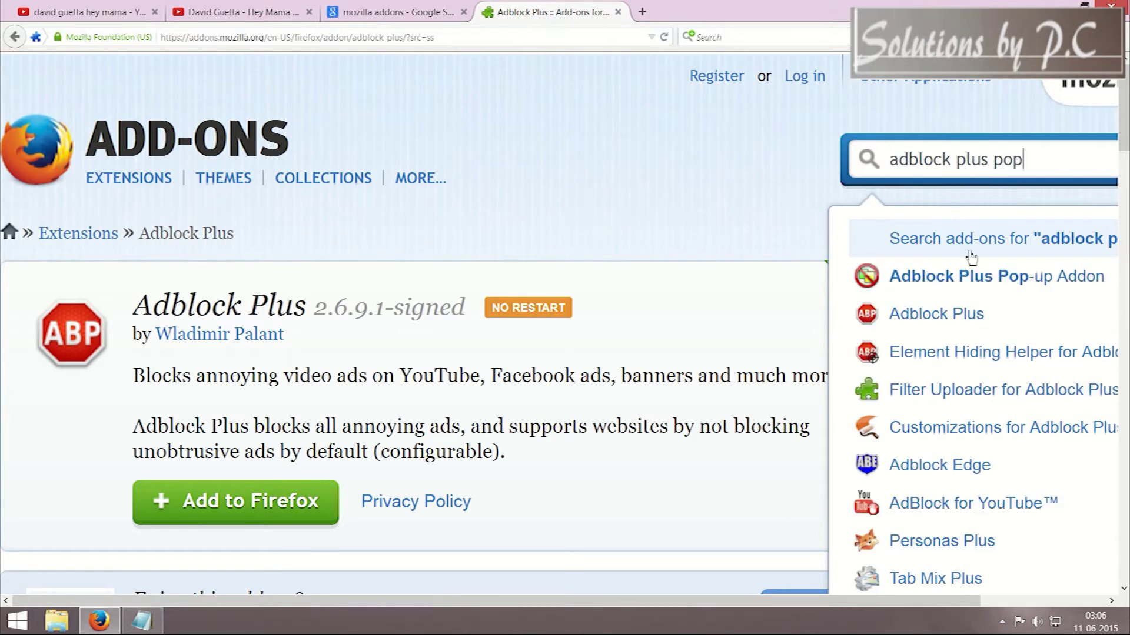
click(949, 277)
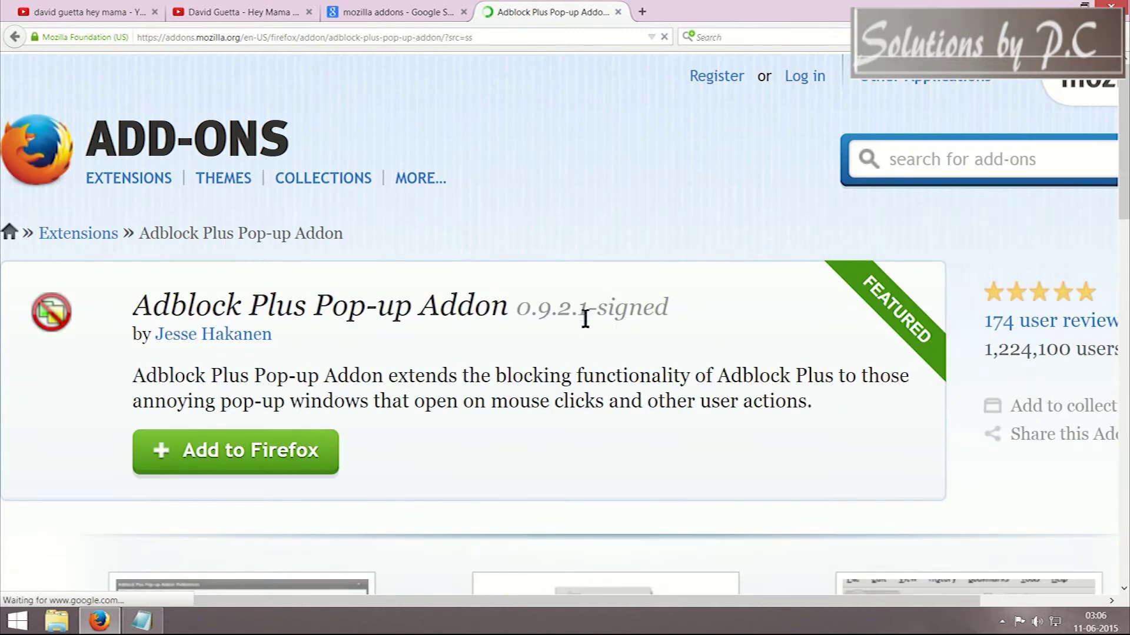
Step: Add the Adblock Plus Pop-up Addon to Firefox and confirm its installation
scroll(550, 291, down, 3)
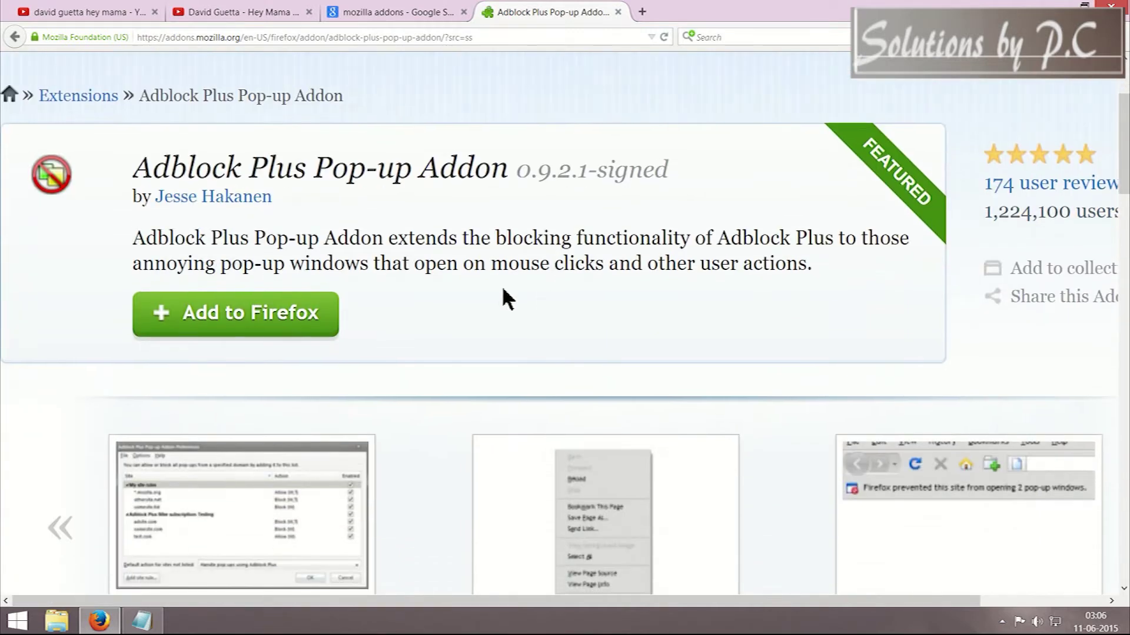
click(283, 311)
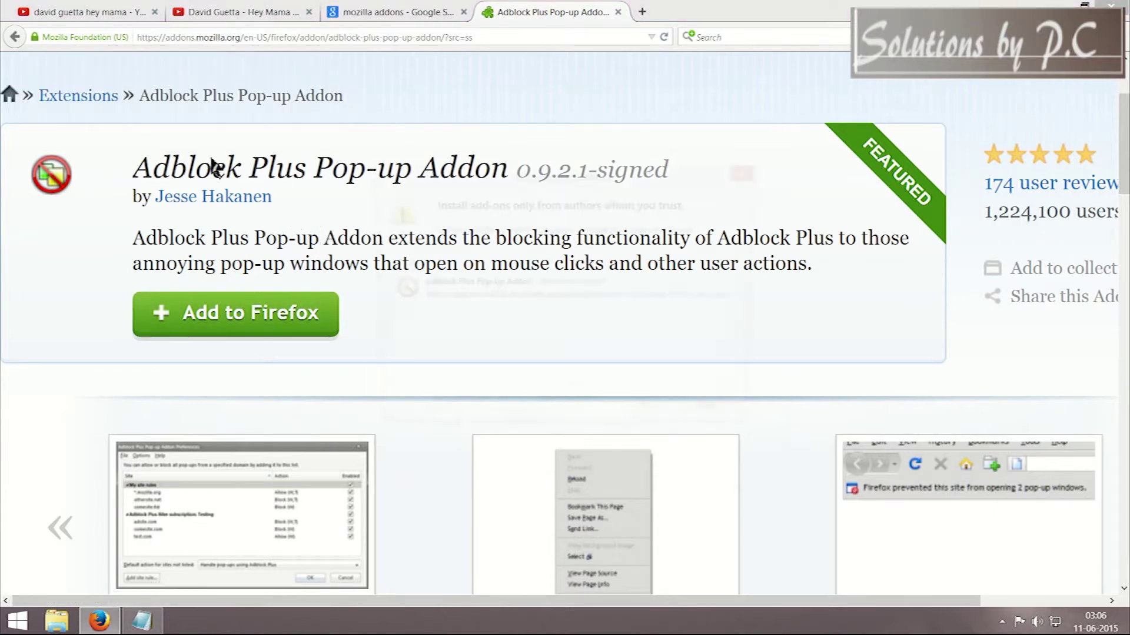
click(660, 422)
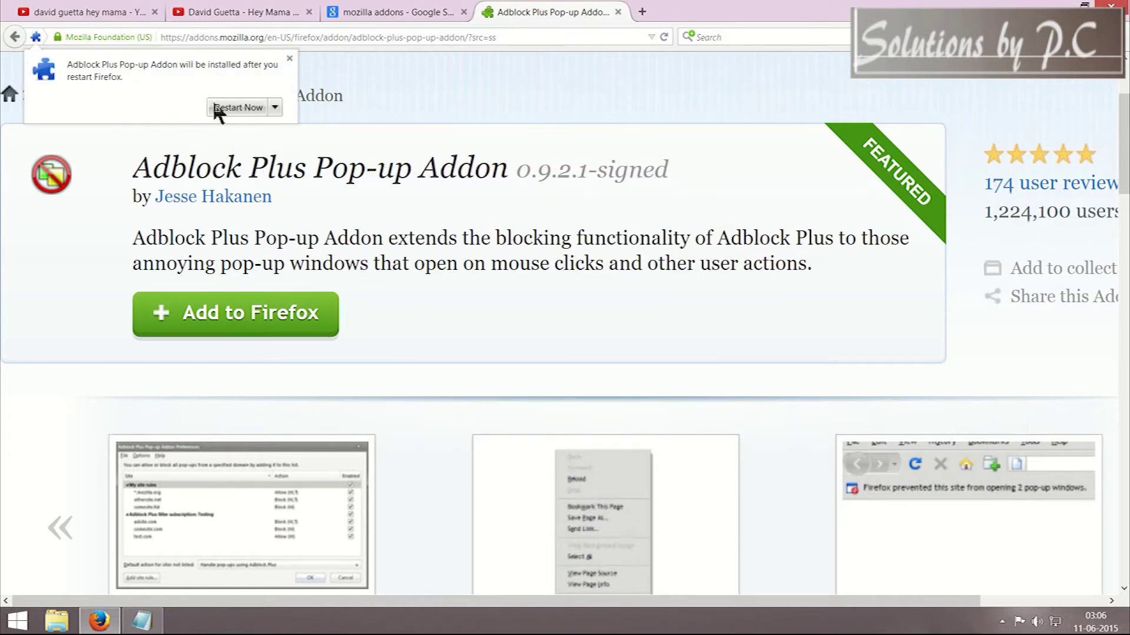
Step: Copy the web address of the David Guetta - Hey Mama video and close Firefox
click(103, 12)
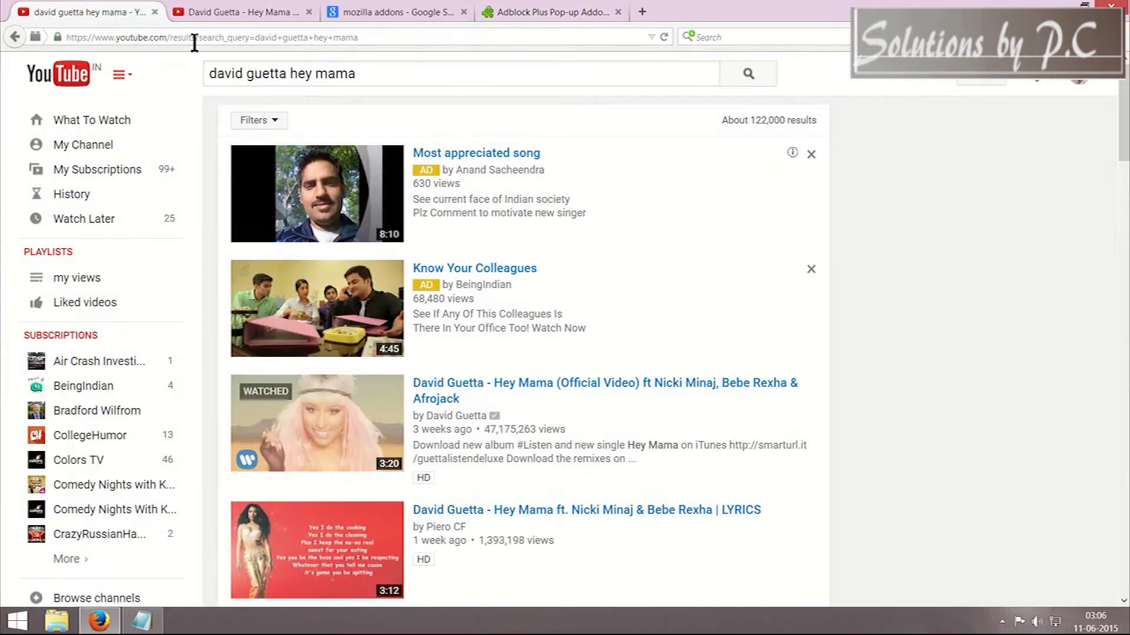
click(194, 8)
click(218, 37)
key(super+c)
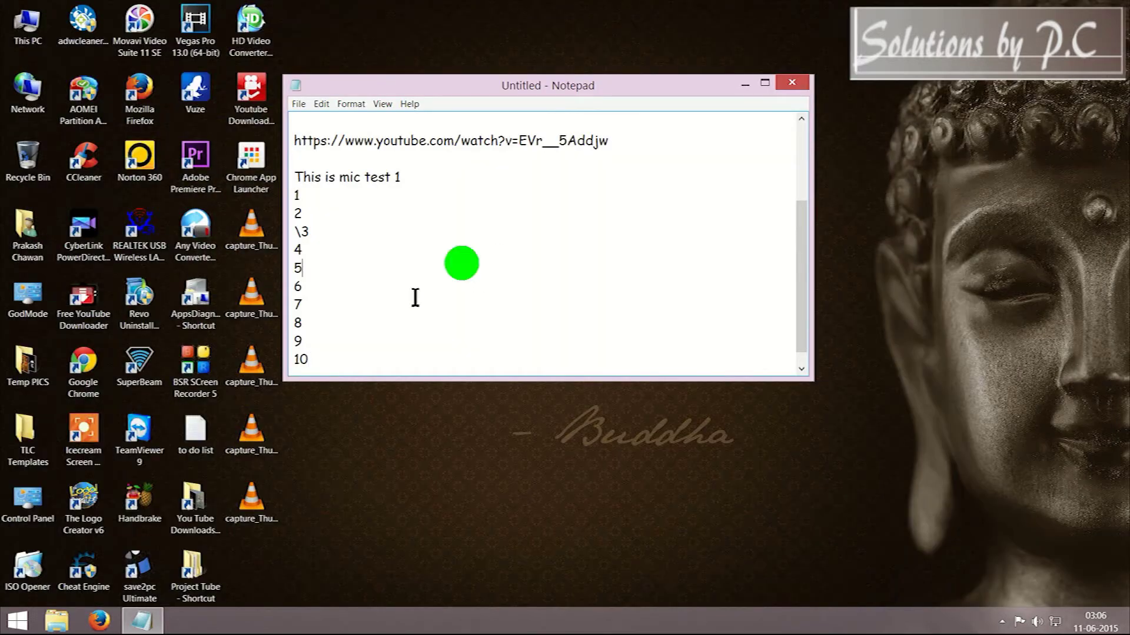
Step: Reopen Firefox and load the copied YouTube video address
key(super+d)
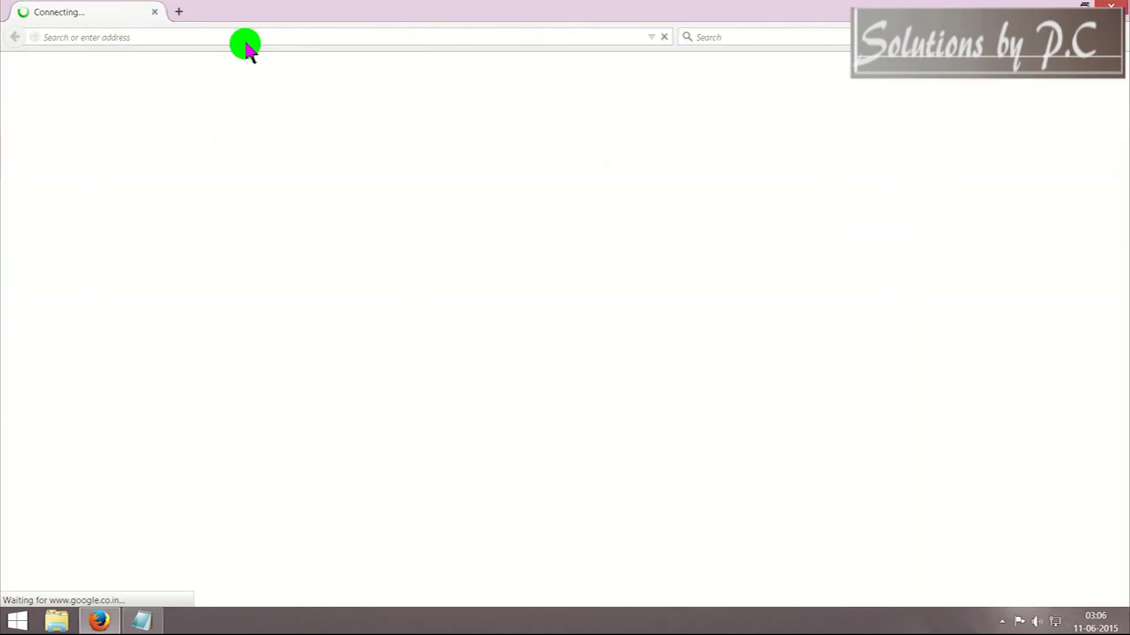
right_click(246, 37)
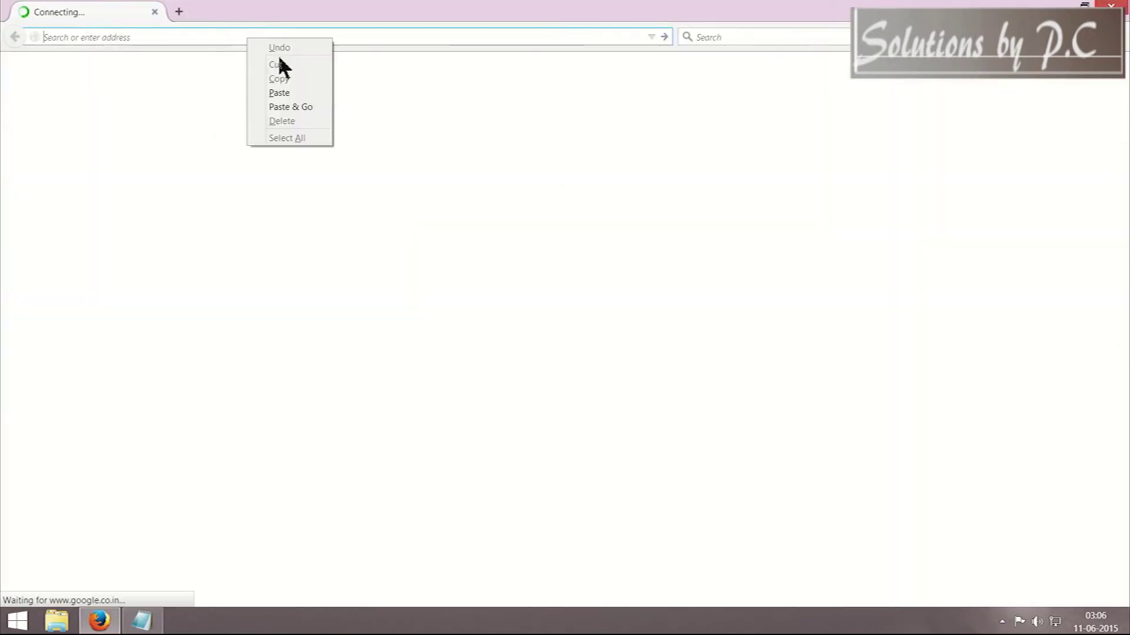
click(290, 107)
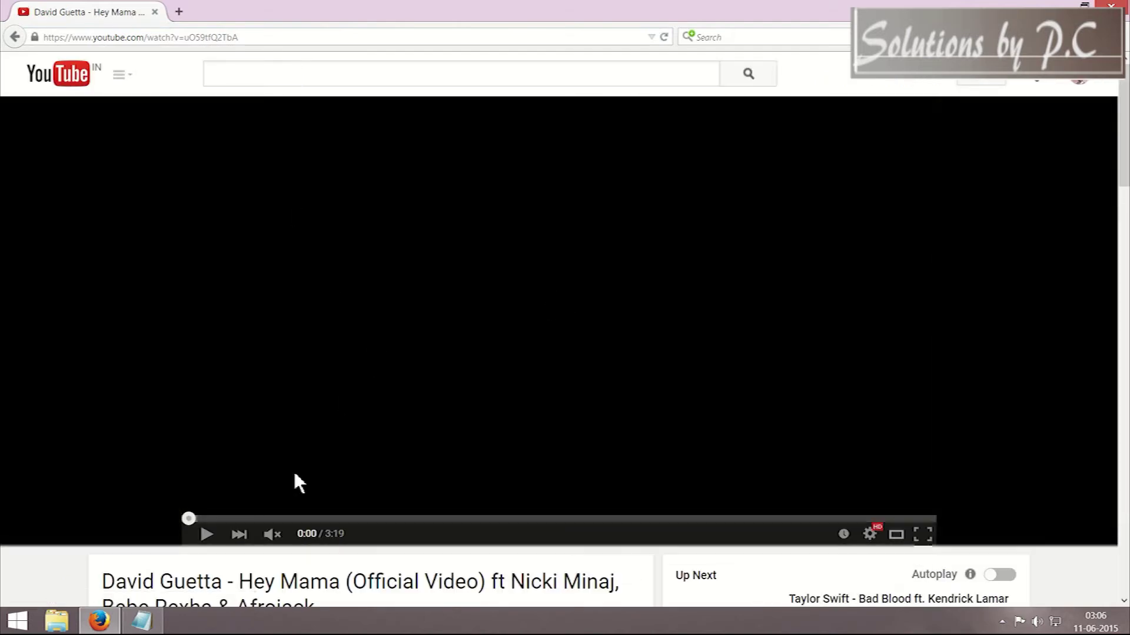
Step: Play the reloaded video with its volume turned down to the minimum to check for ads, and pause it
click(316, 534)
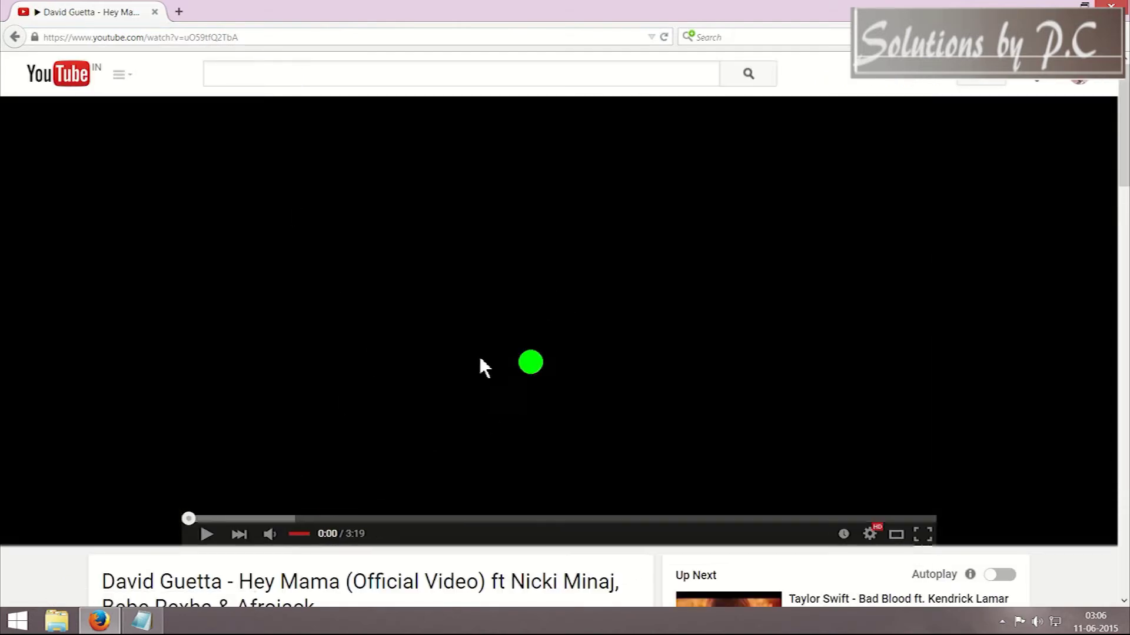
click(484, 367)
mouse_move(305, 537)
mouse_down()
mouse_move(324, 537)
mouse_move(292, 539)
mouse_up()
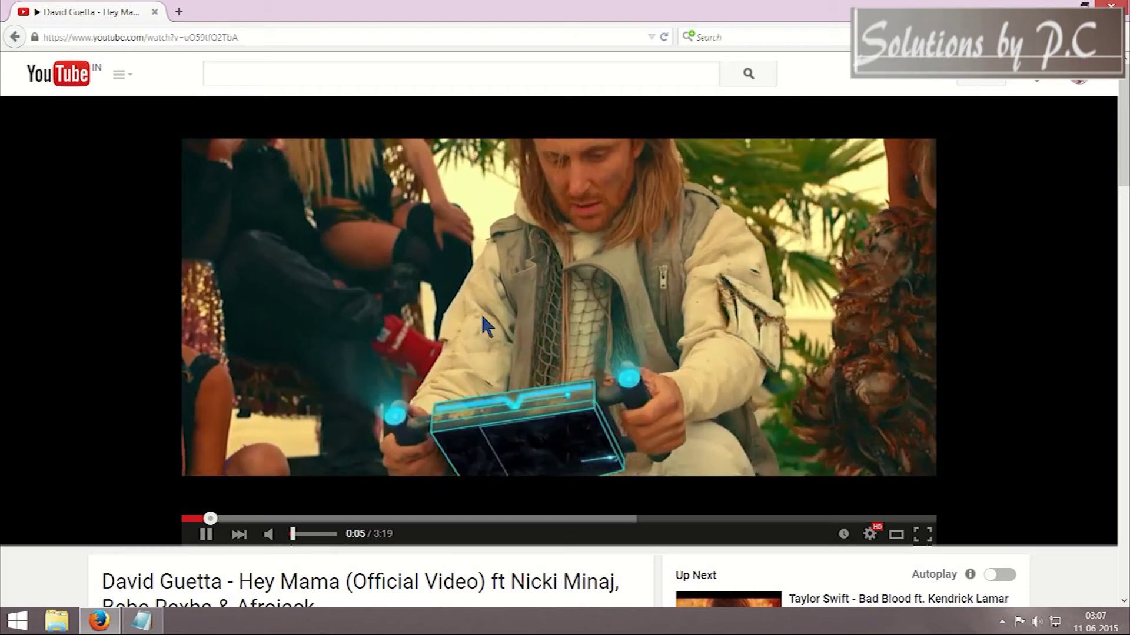
click(487, 312)
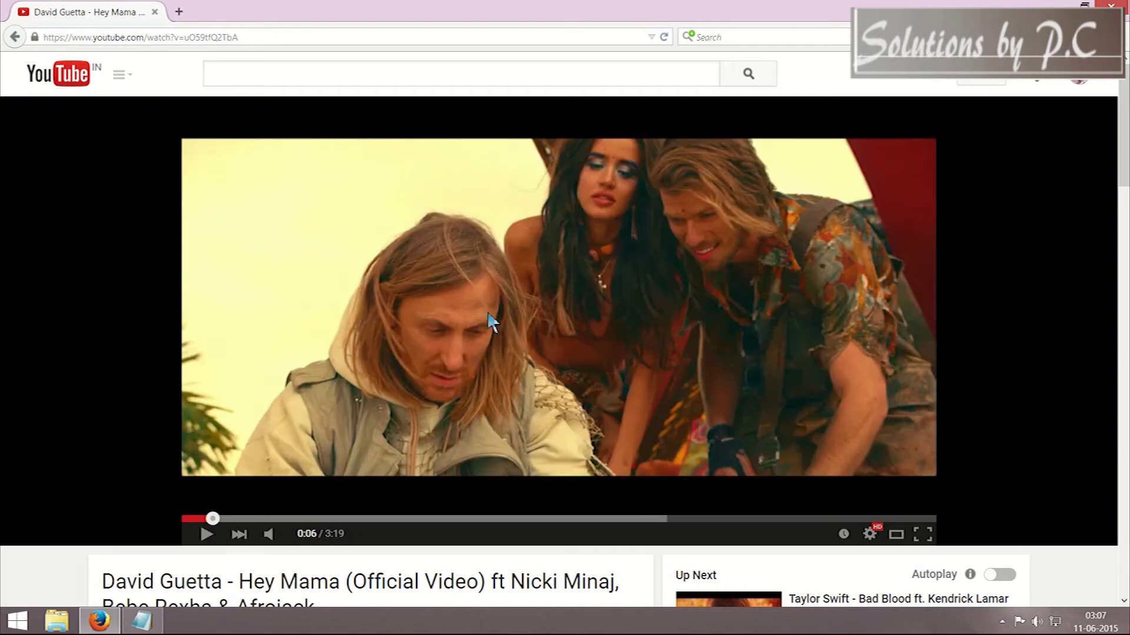
Step: Copy the YouTube video's web address from Firefox, switch to Google Chrome and load the copied address there
click(263, 37)
key(super+c)
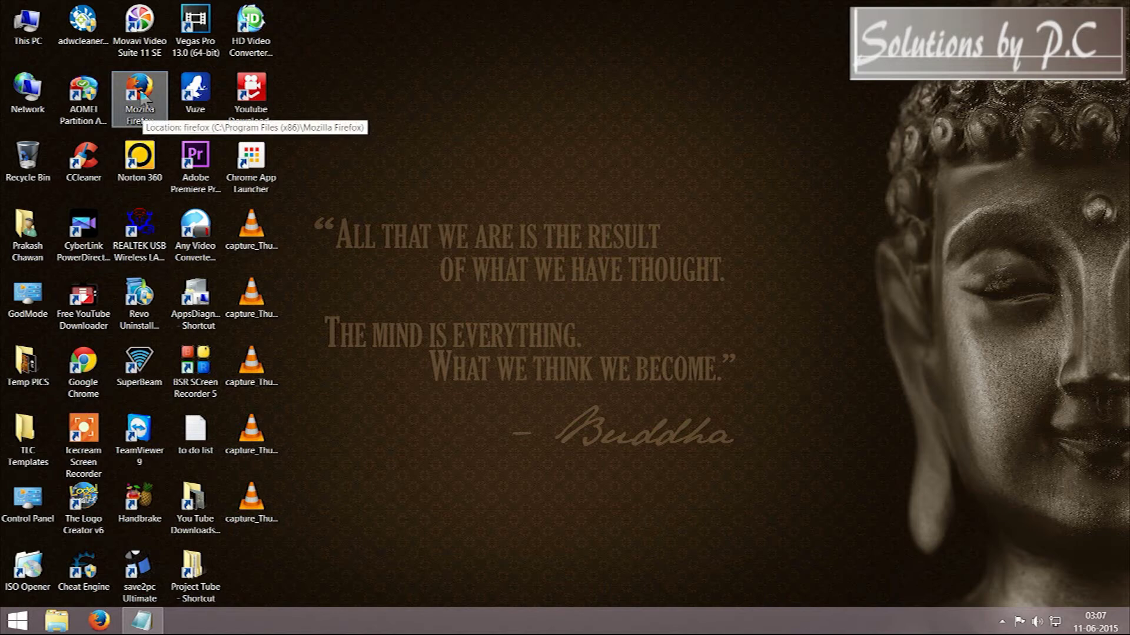
text(chr)
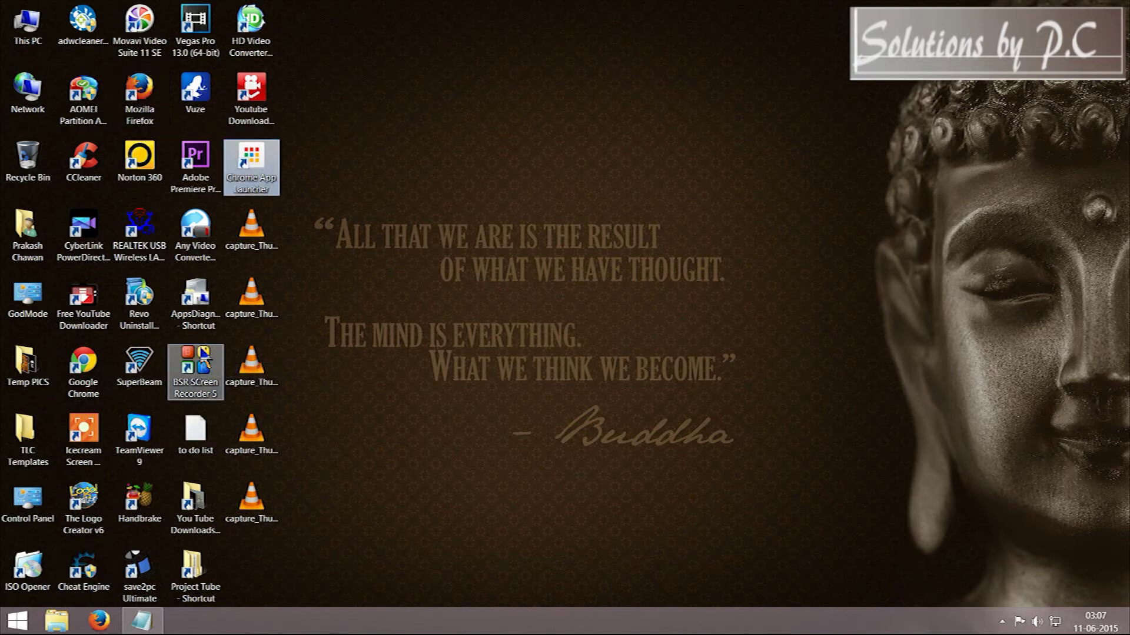
key(Down)
key(Down)
key(Down)
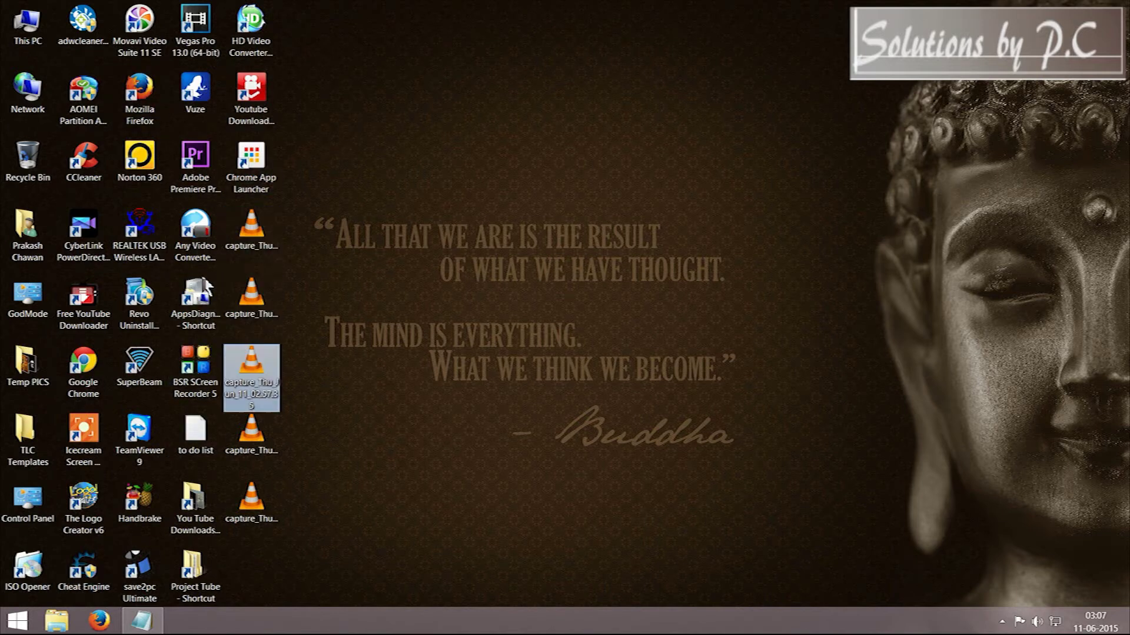
key(Down)
click(105, 377)
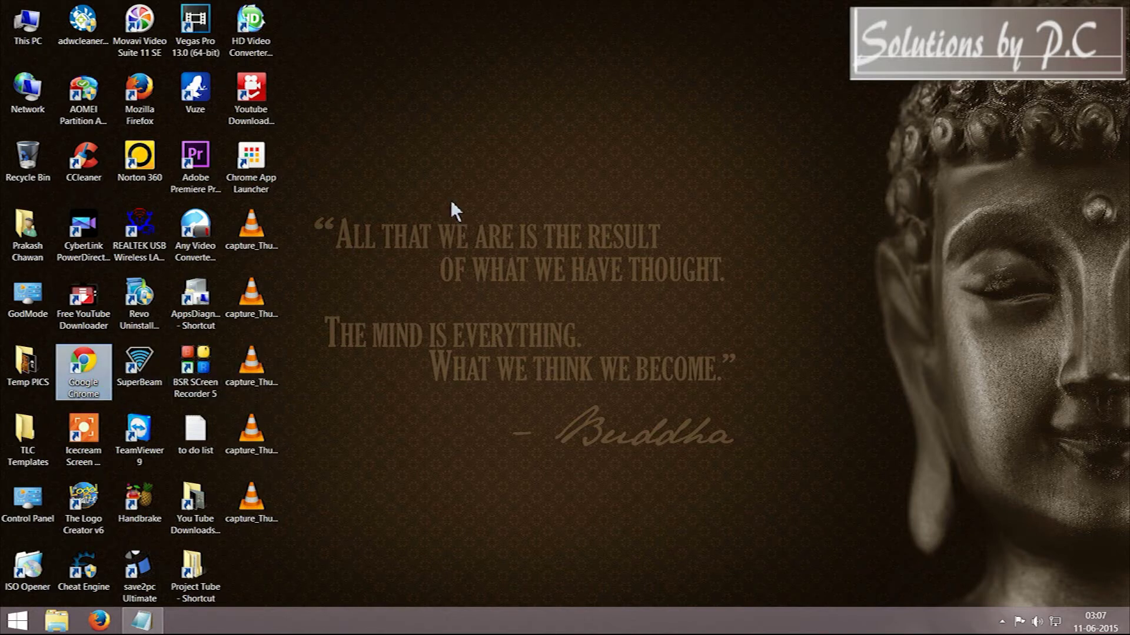
double_click(98, 402)
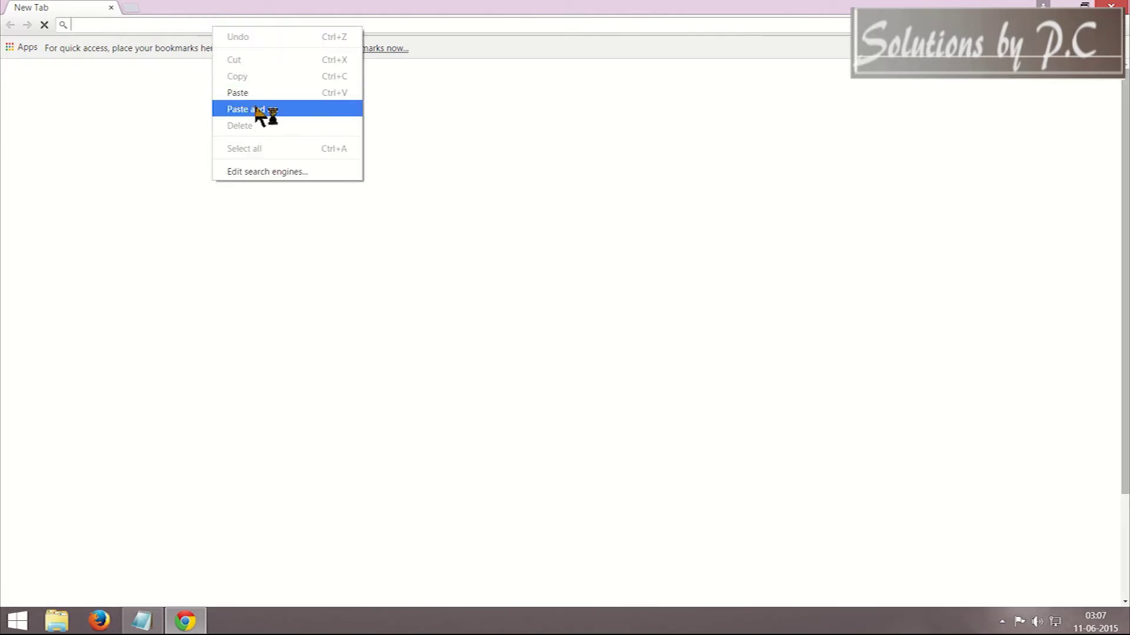
click(254, 109)
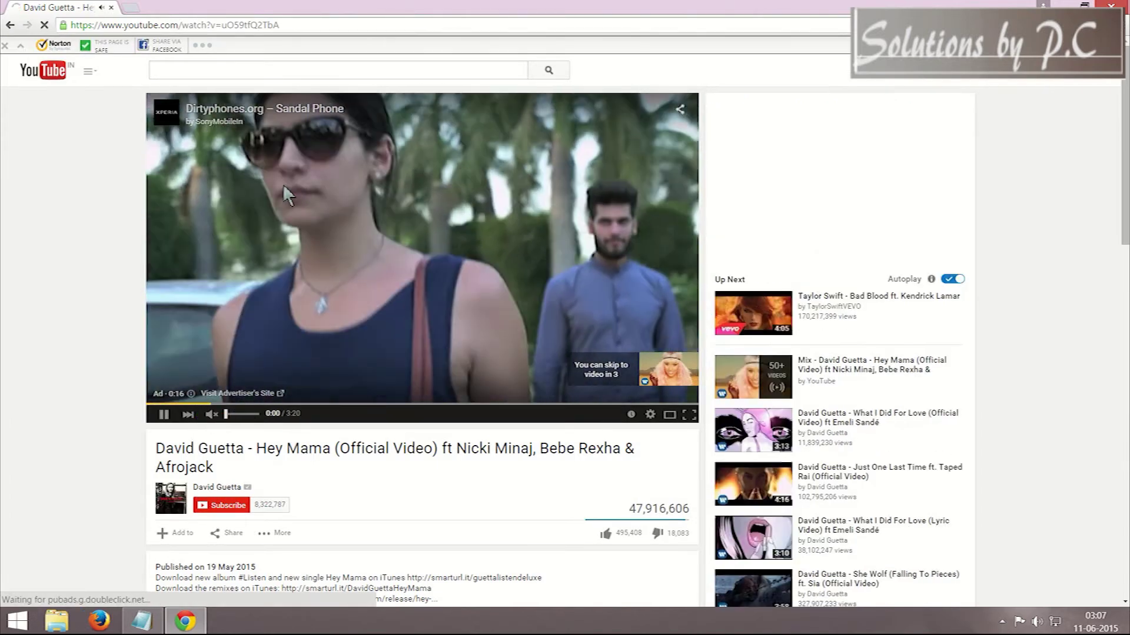
Step: Play the video in Chrome with its sound muted, skipping the opening ad, and pause it
click(210, 414)
click(227, 415)
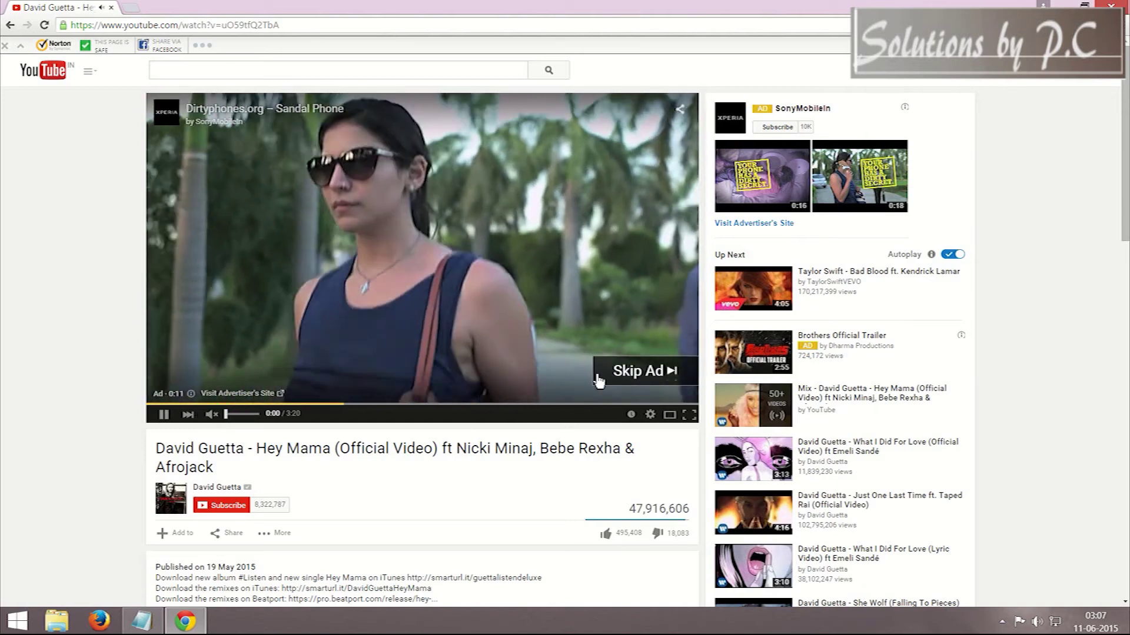
click(618, 371)
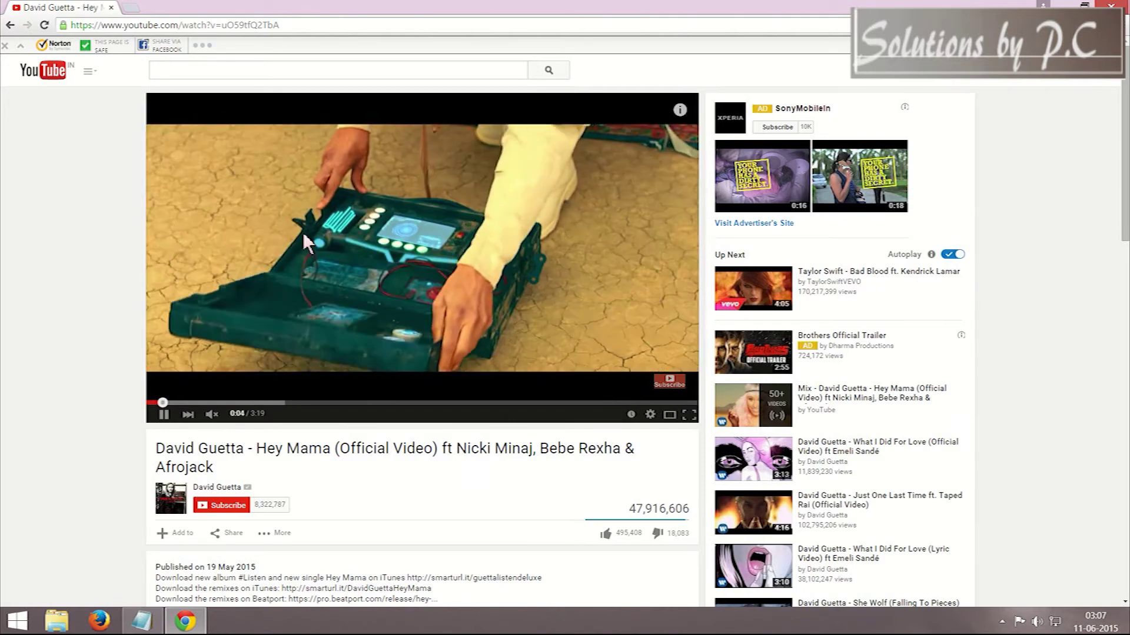
click(311, 242)
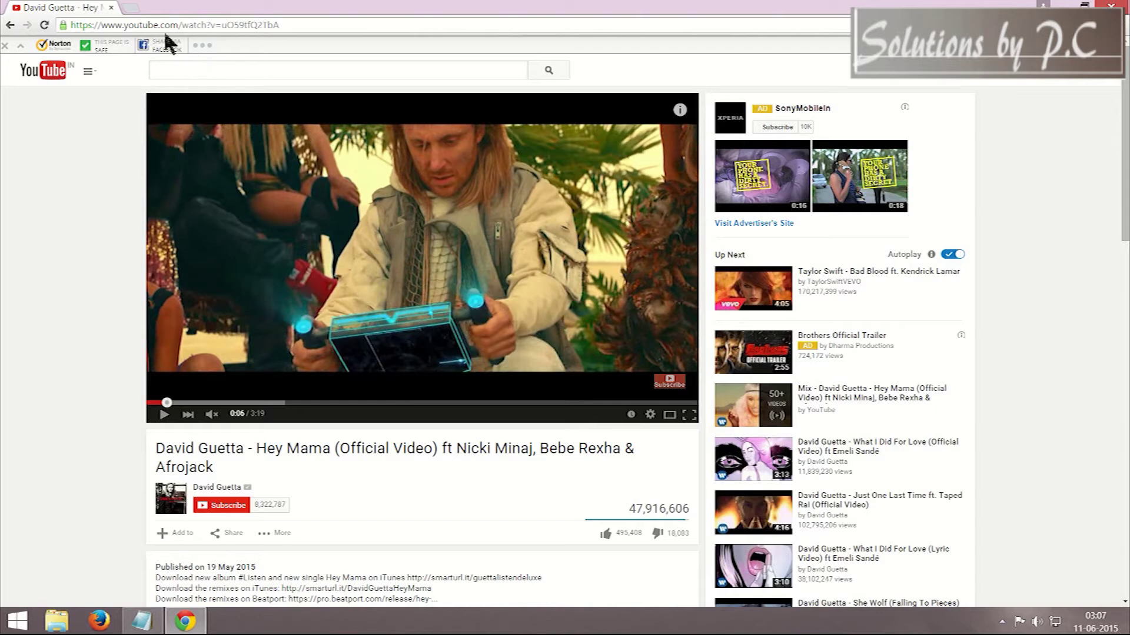
Step: Search the web for "chrome addons" in a new tab and open the Chrome Web Store's Extensions page
click(131, 9)
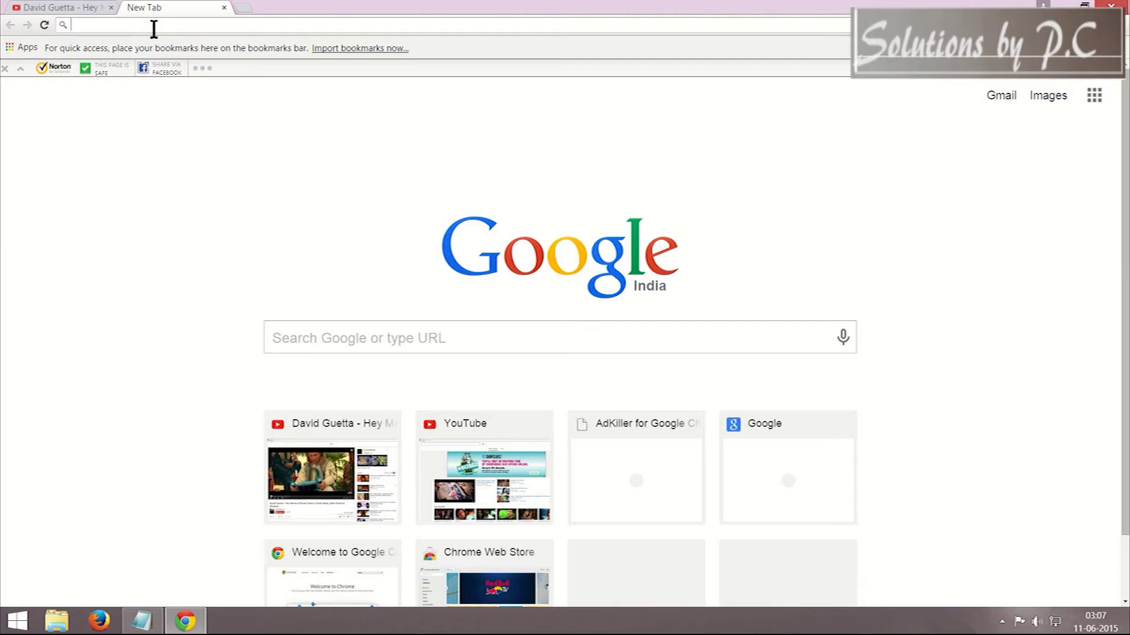
text(chrome)
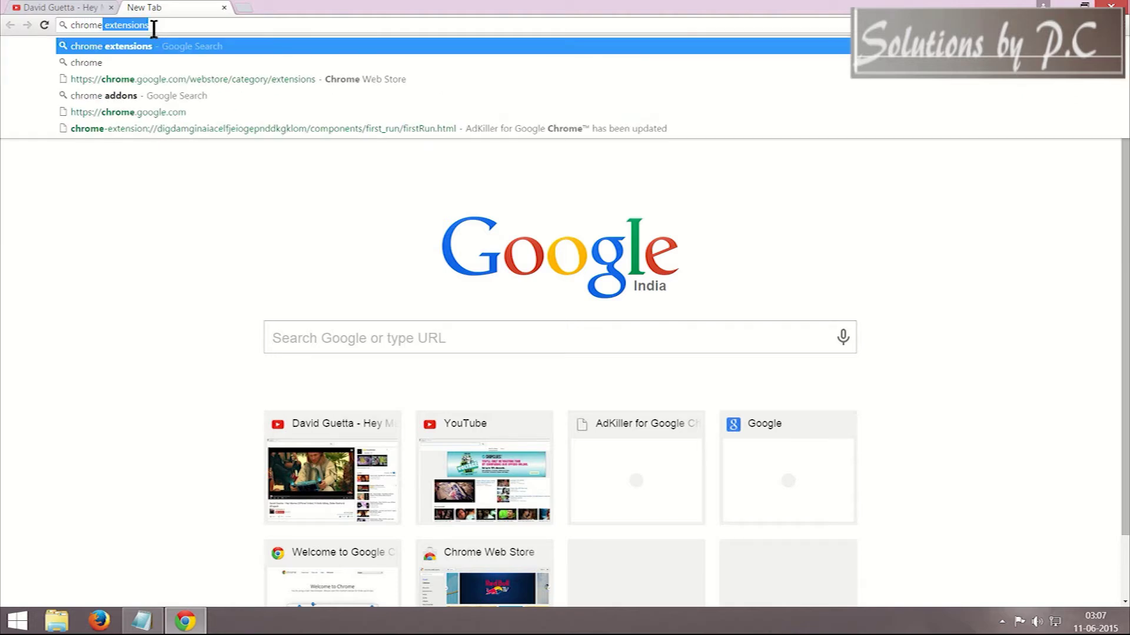
text( addo)
key(Return)
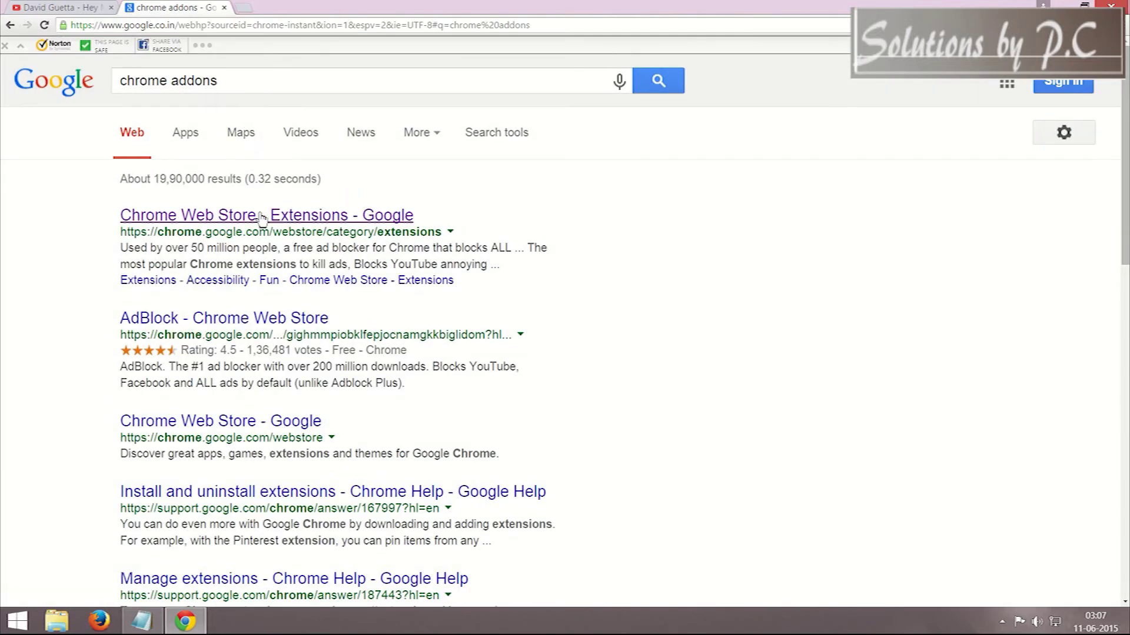
click(261, 215)
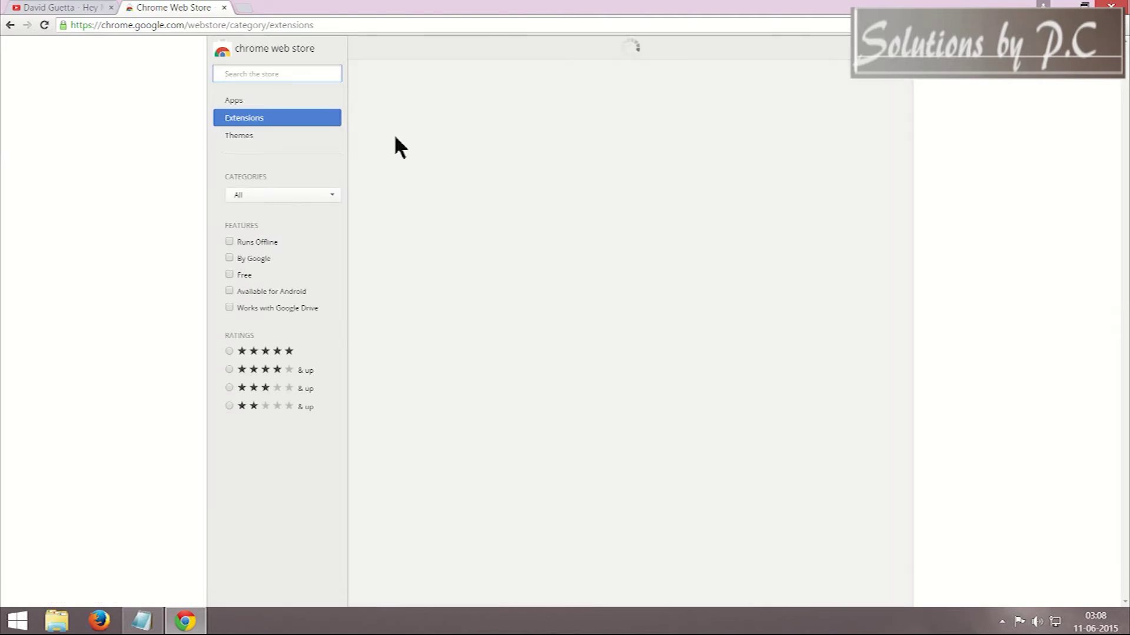
Step: Search the Chrome Web Store for "adblock plus" and add the Adblock Plus app by ProDeveloper to Chrome
key(ctrl+equal)
key(ctrl+equal)
key(ctrl+equal)
key(ctrl+equal)
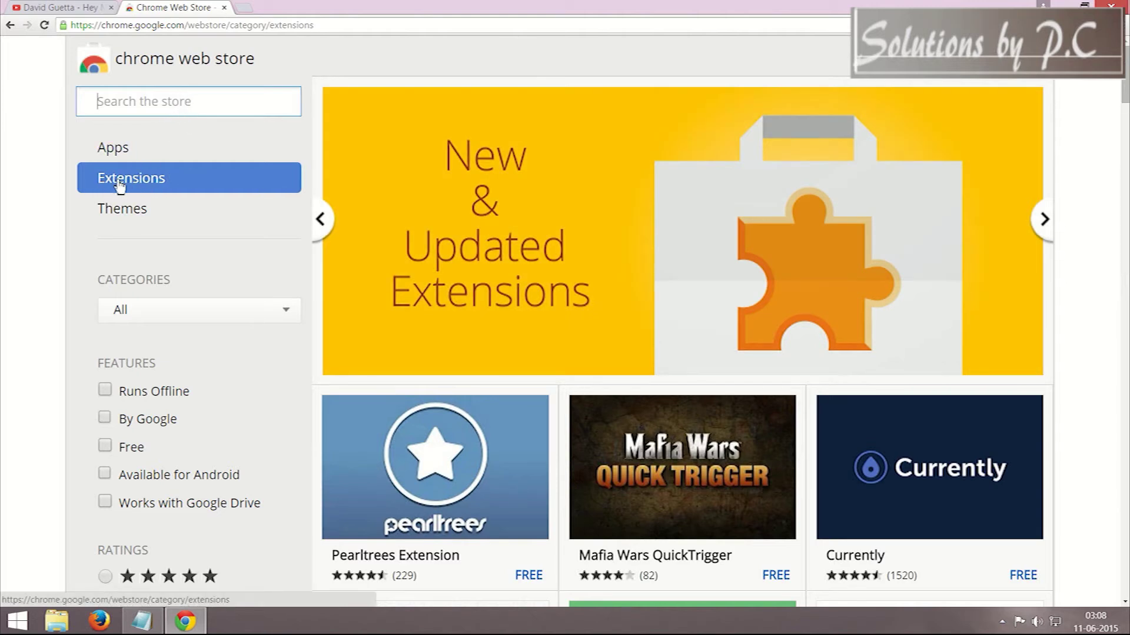
click(164, 104)
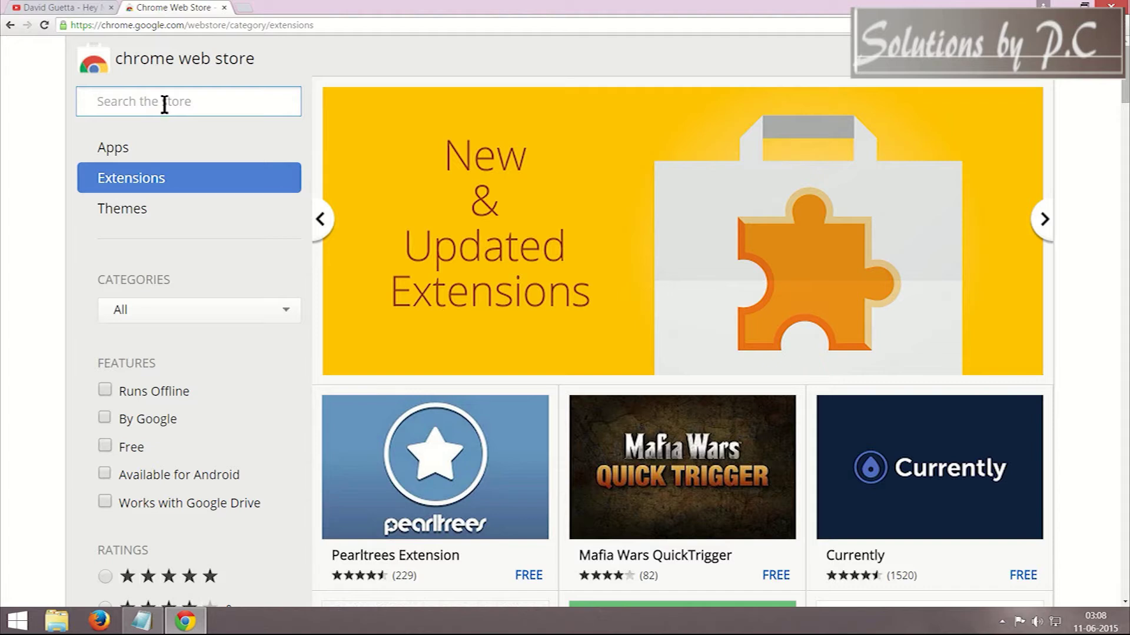
text(ad)
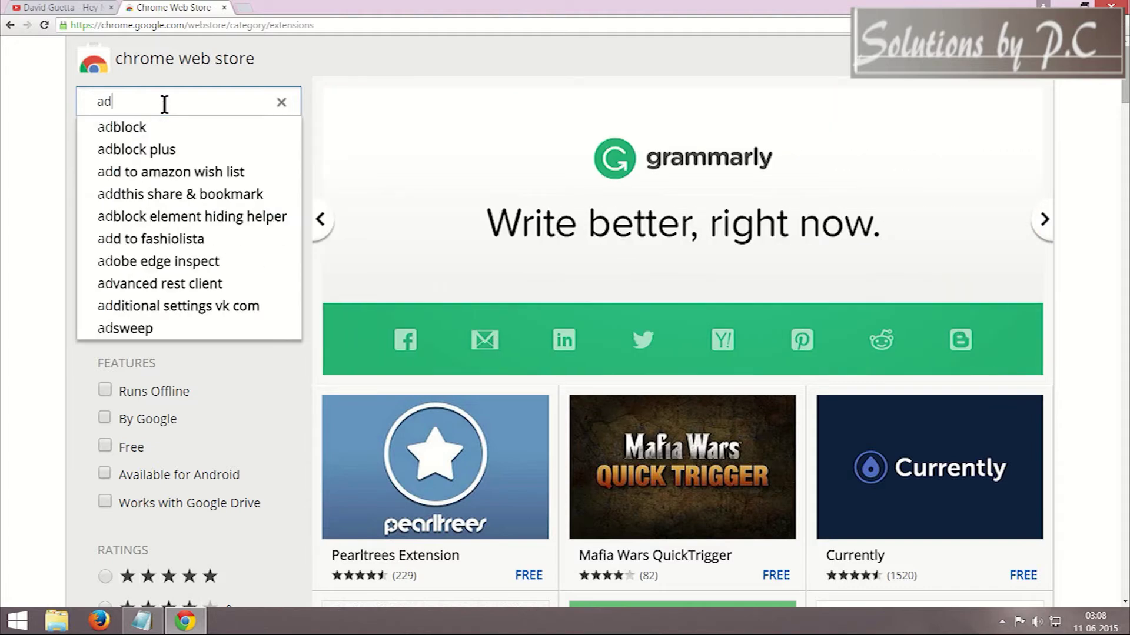
text(block )
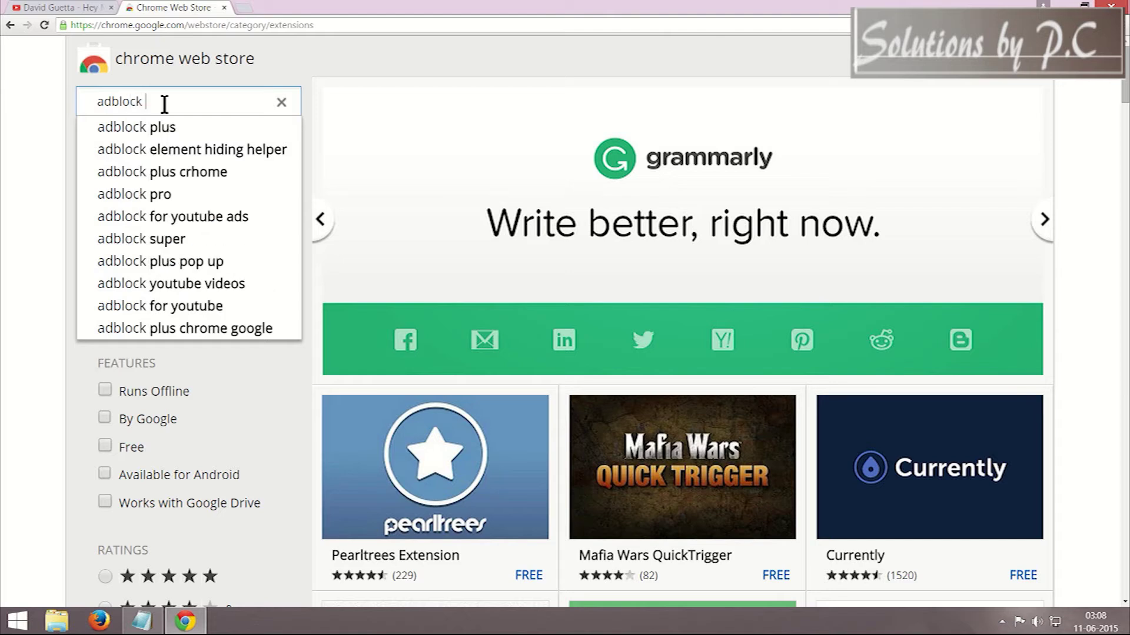
text(plus)
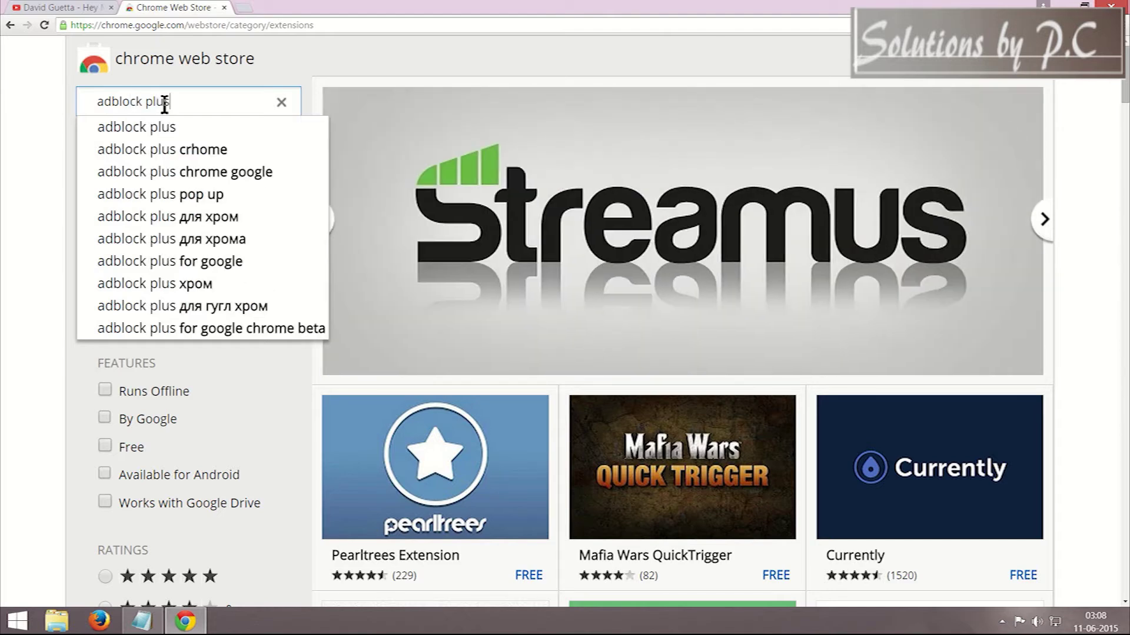
click(153, 131)
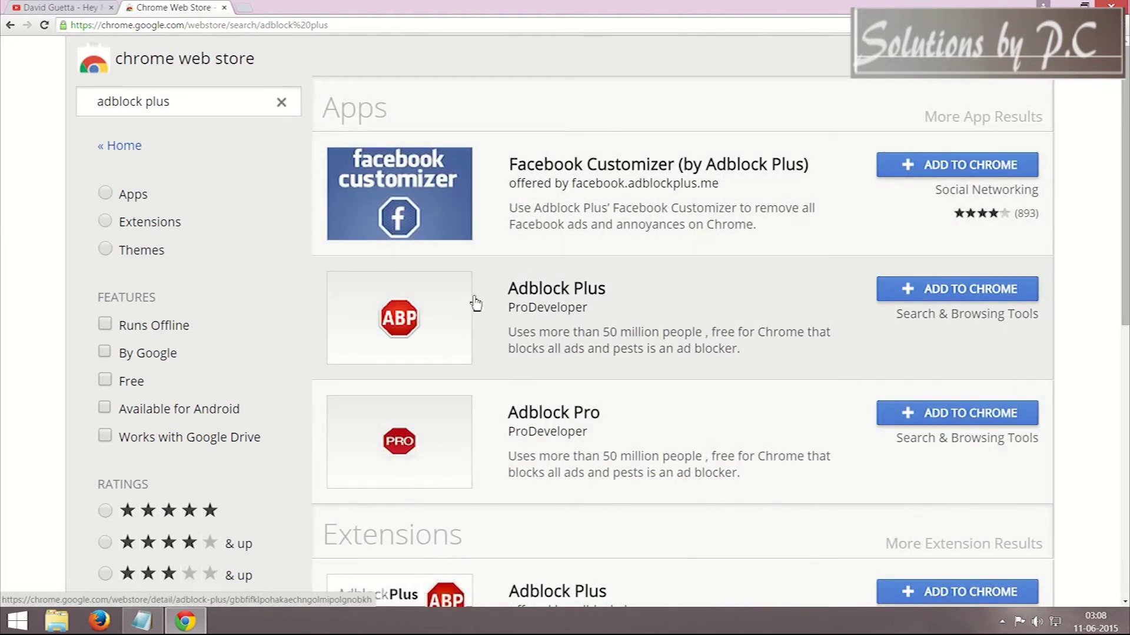
click(925, 288)
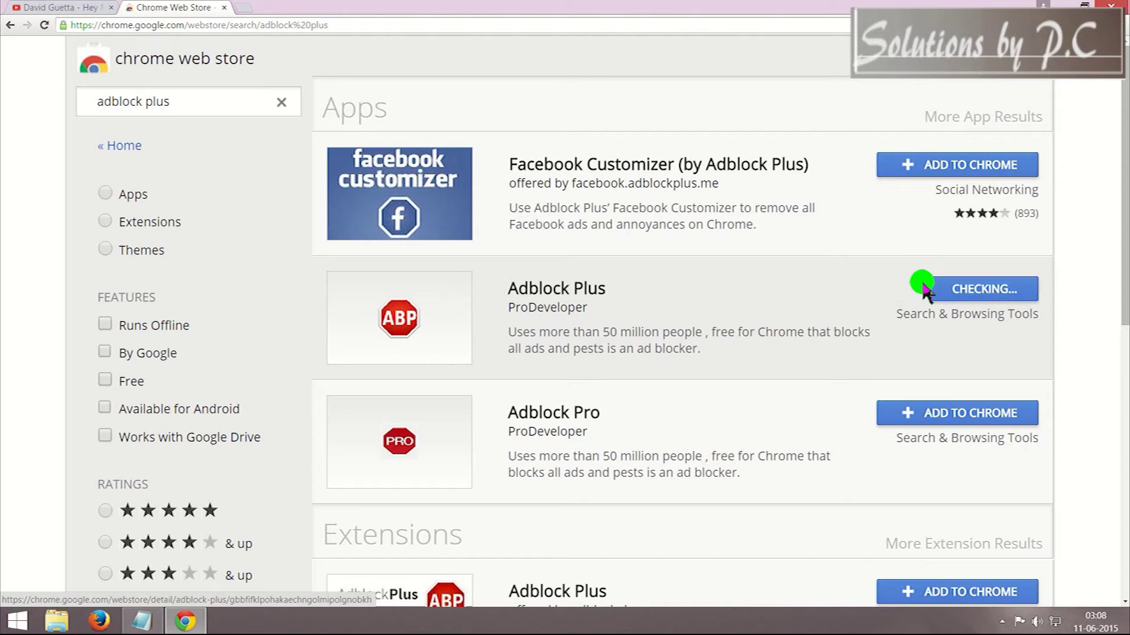
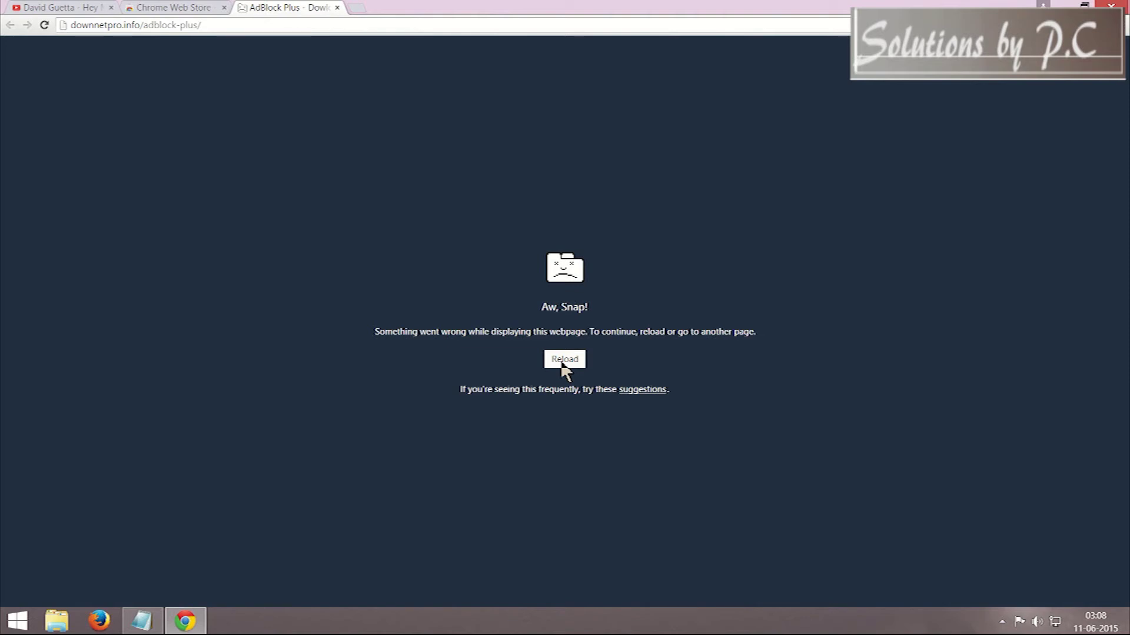
Step: Return to the Chrome Web Store and search it for "ad killer"
click(176, 8)
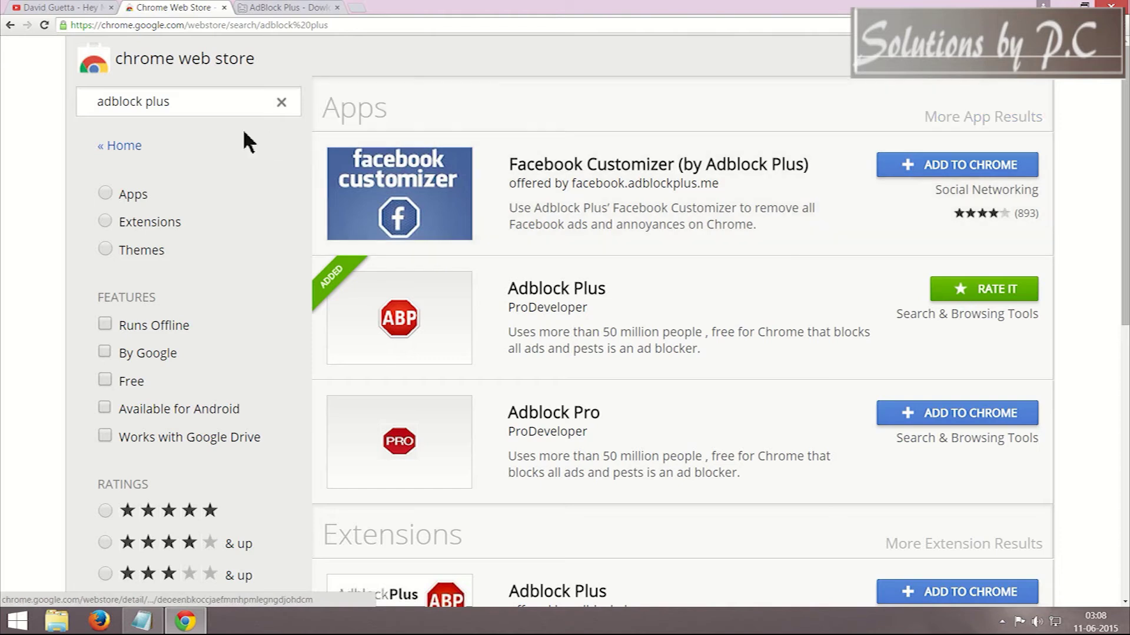
click(198, 113)
text(a)
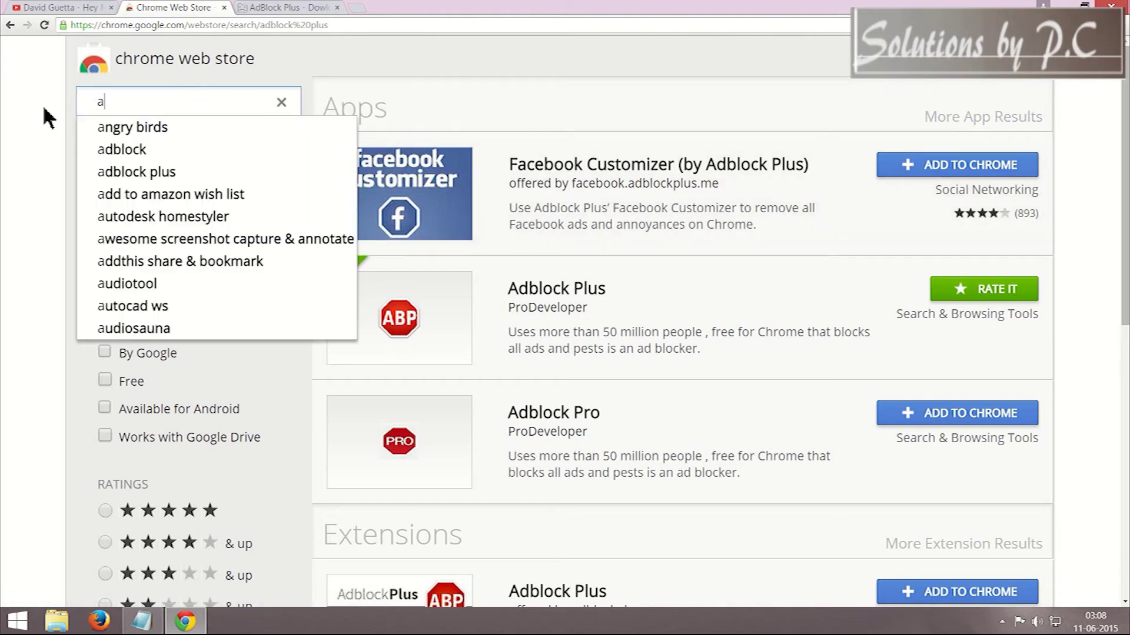
text(d k)
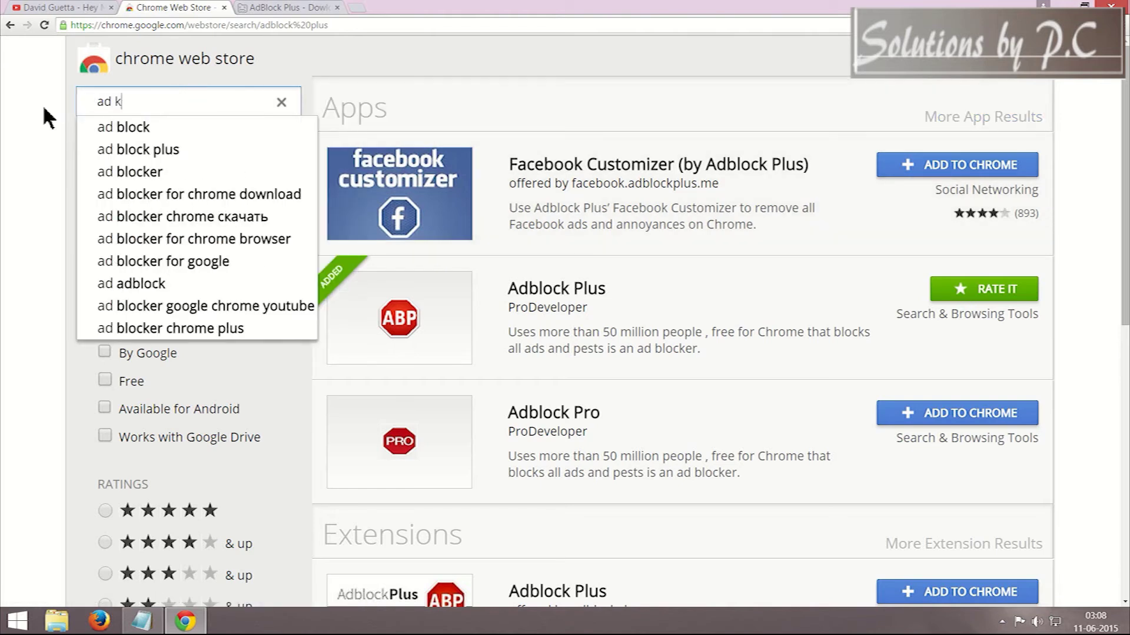
text(iller)
key(Return)
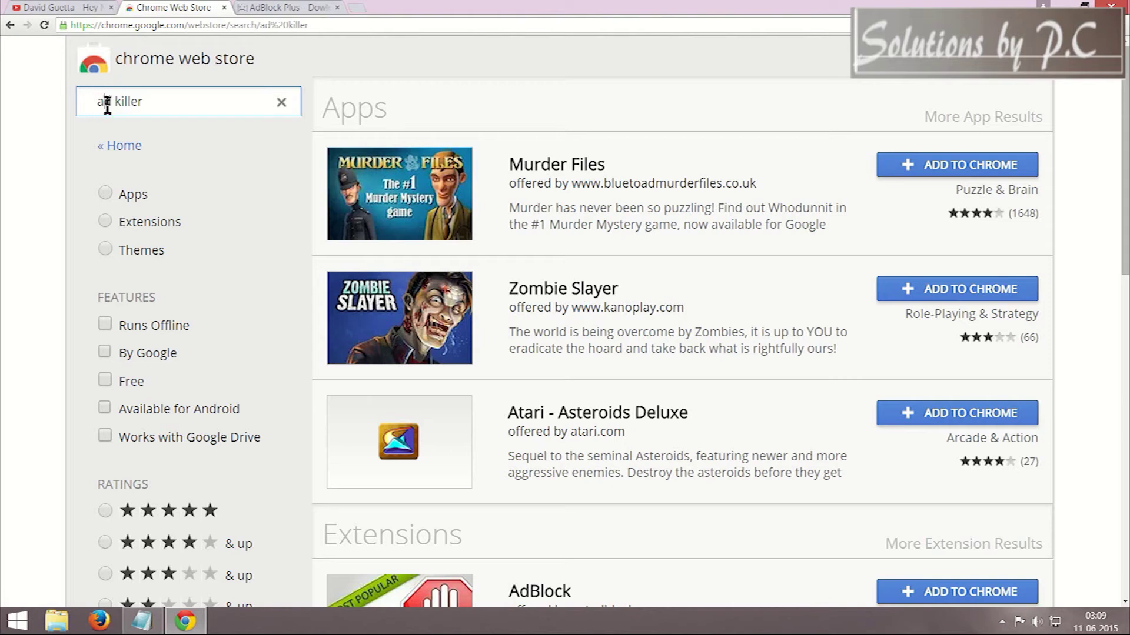
Step: Change the store search to "add killer" and limit the results to Extensions
click(107, 106)
text(d)
key(Return)
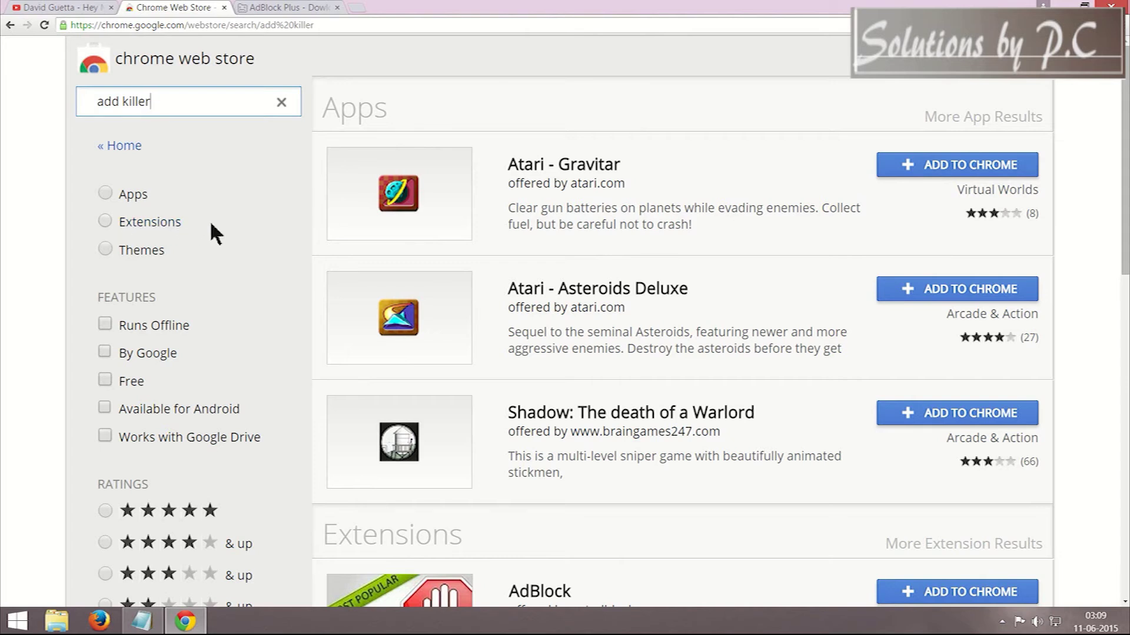
click(105, 222)
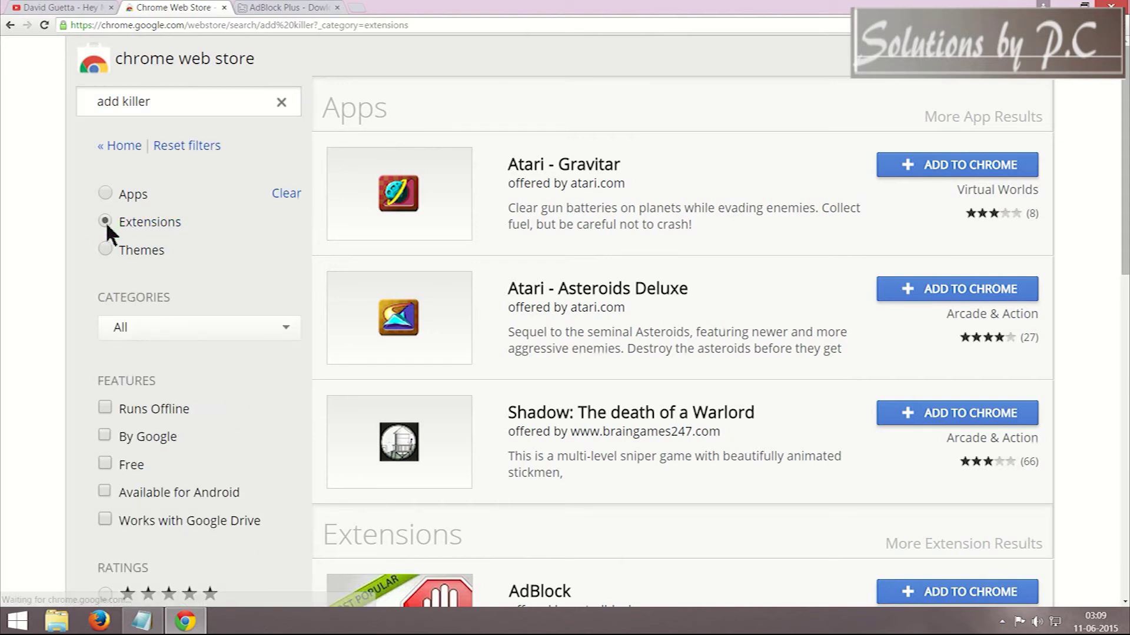
Step: Replace the search term with "ad killer" within the Extensions results
triple_click(165, 102)
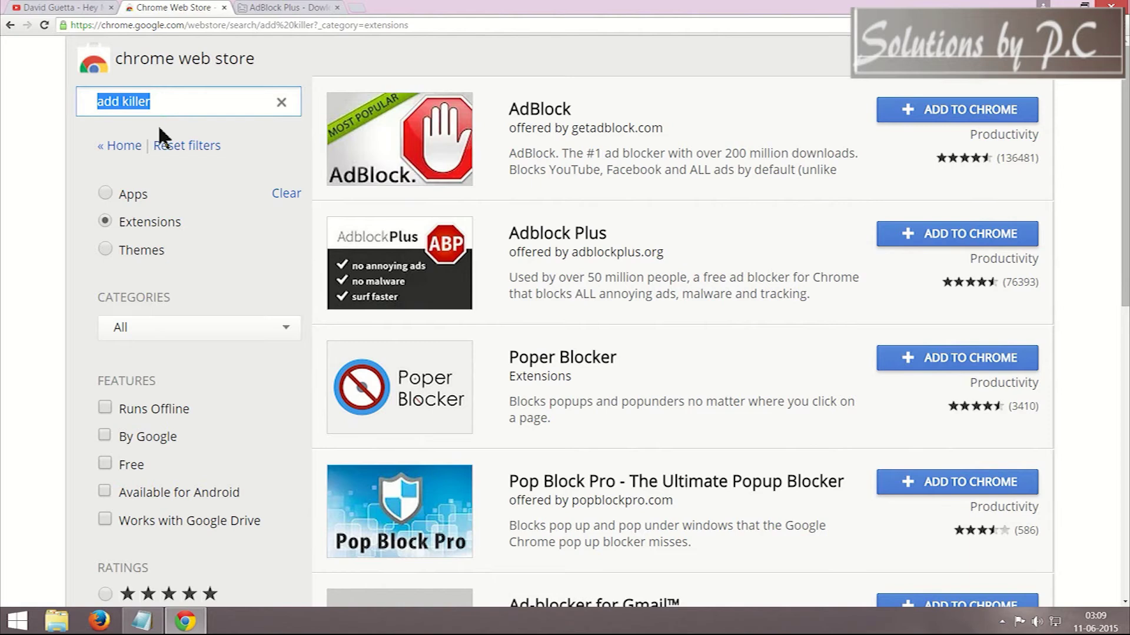
text(ad ki)
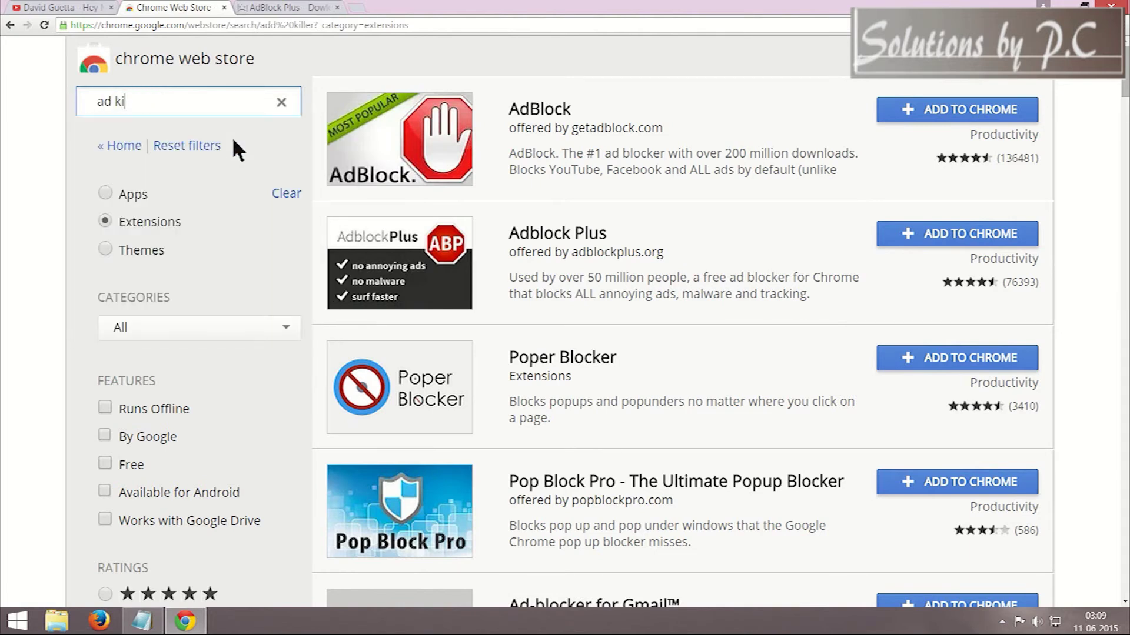
text(ller)
key(Return)
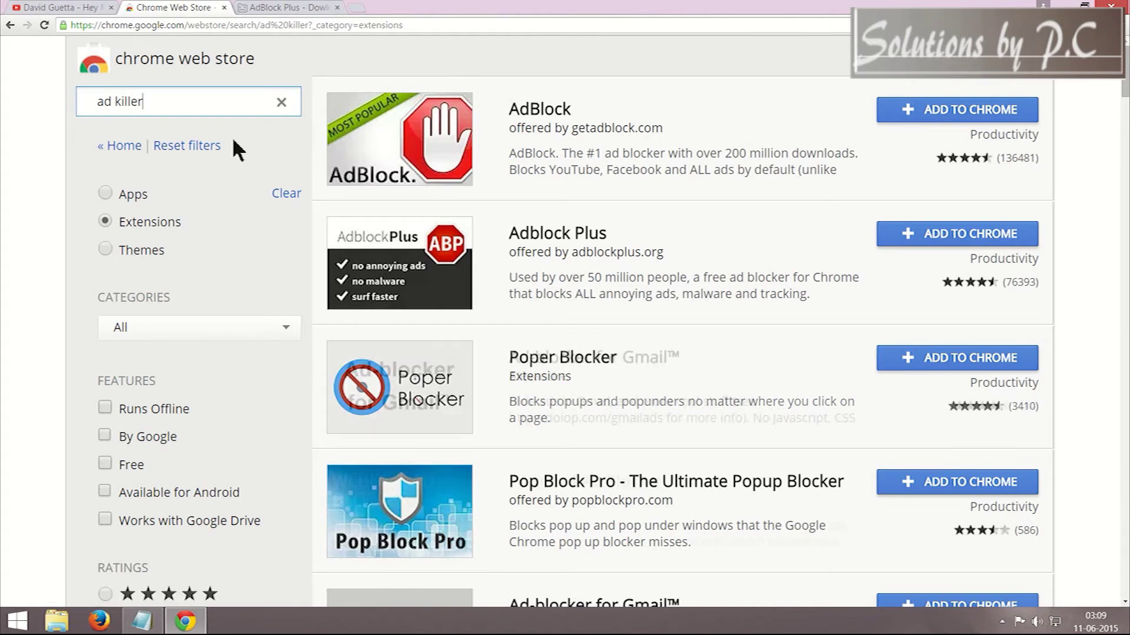
Step: Find AdKiller for Google Chrome in the "ad killer" extension results and add it to Chrome
click(422, 305)
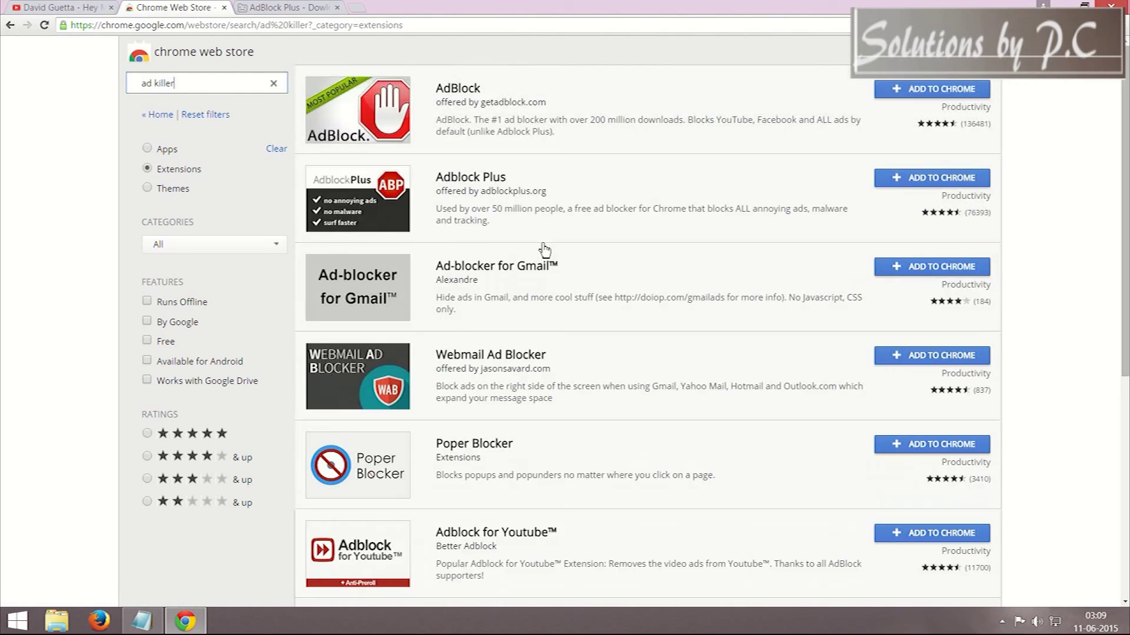
scroll(545, 206, down, 3)
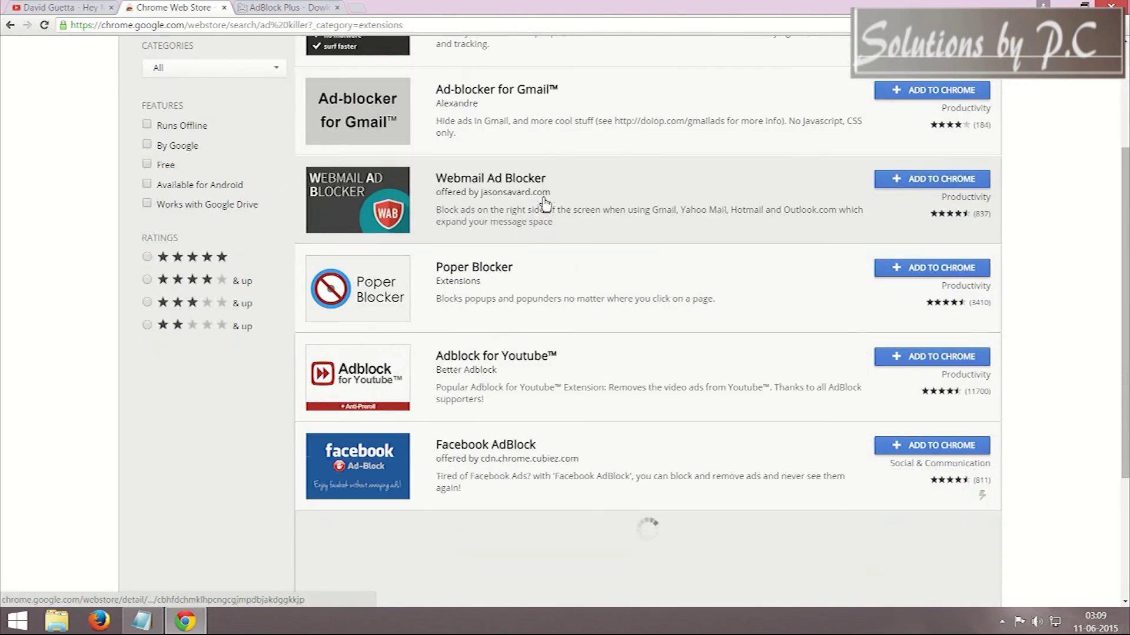
scroll(557, 253, down, 2)
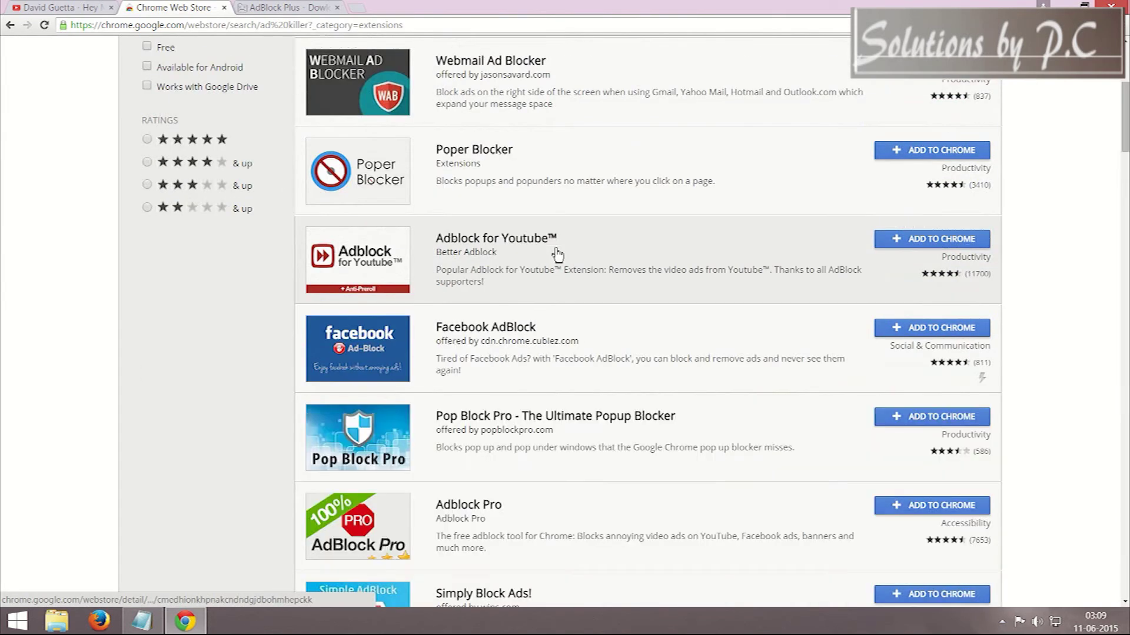
scroll(556, 253, down, 4)
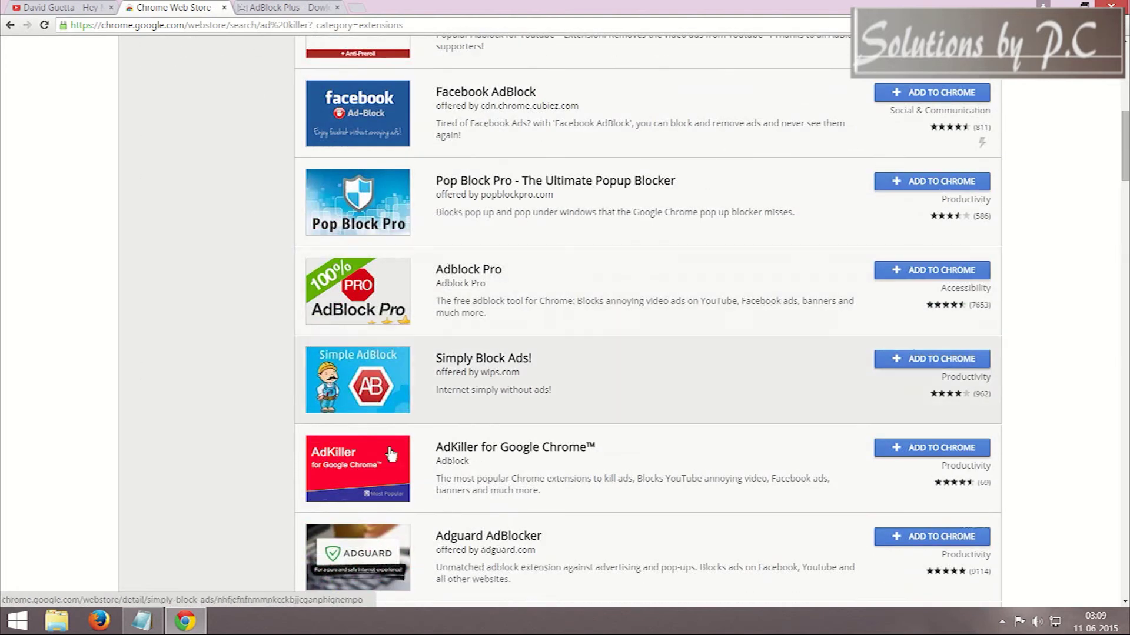
scroll(394, 456, down, 4)
key(F5)
click(466, 298)
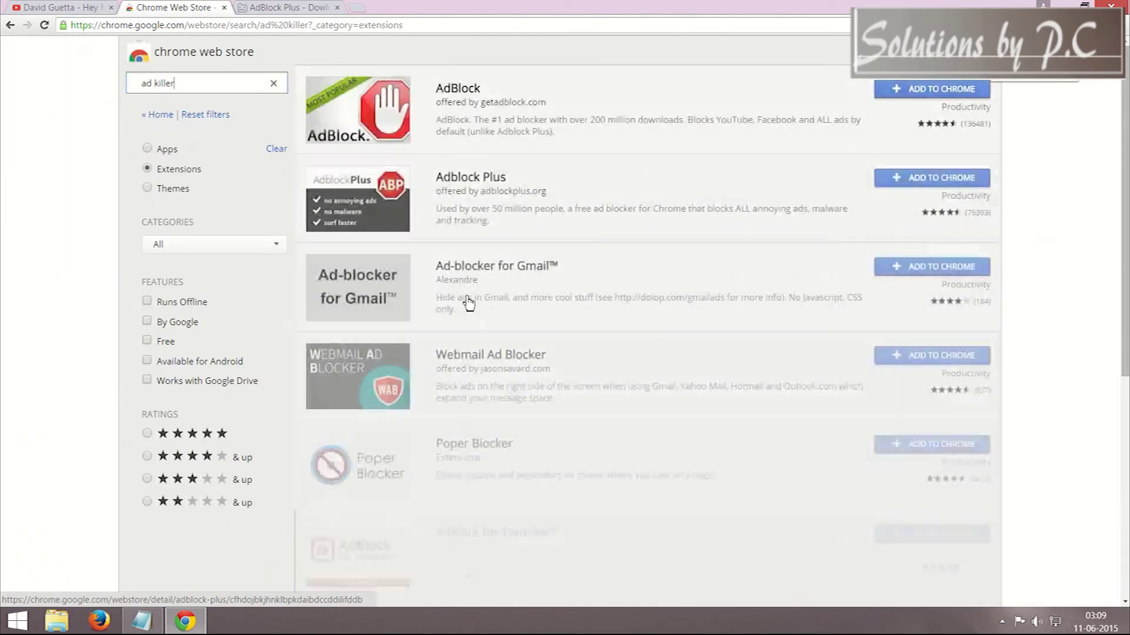
scroll(469, 303, down, 11)
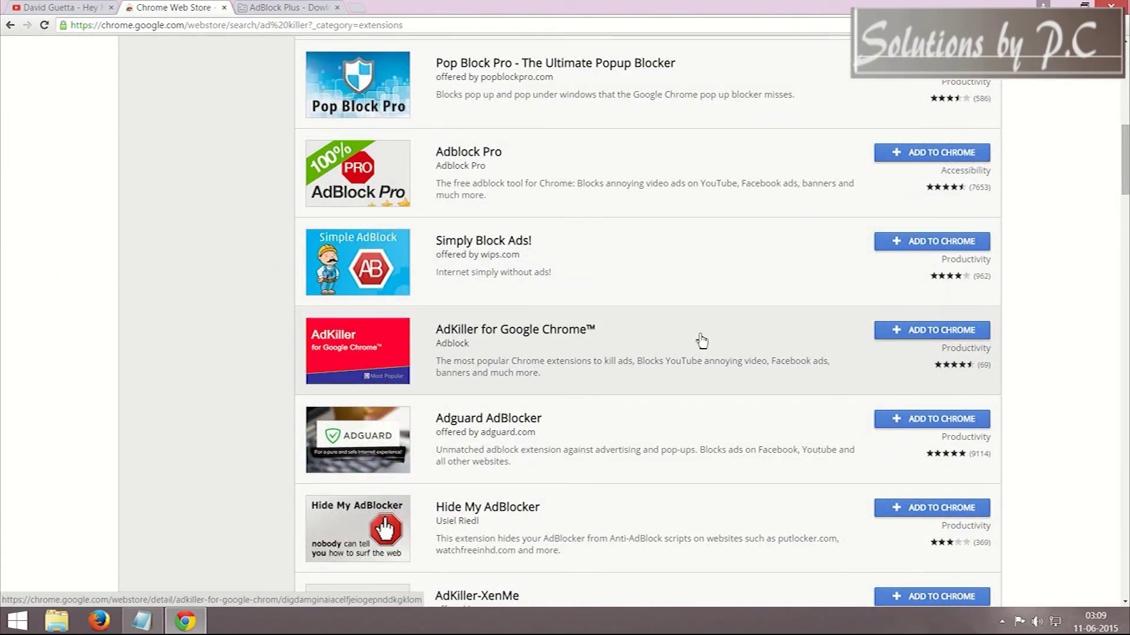
click(950, 331)
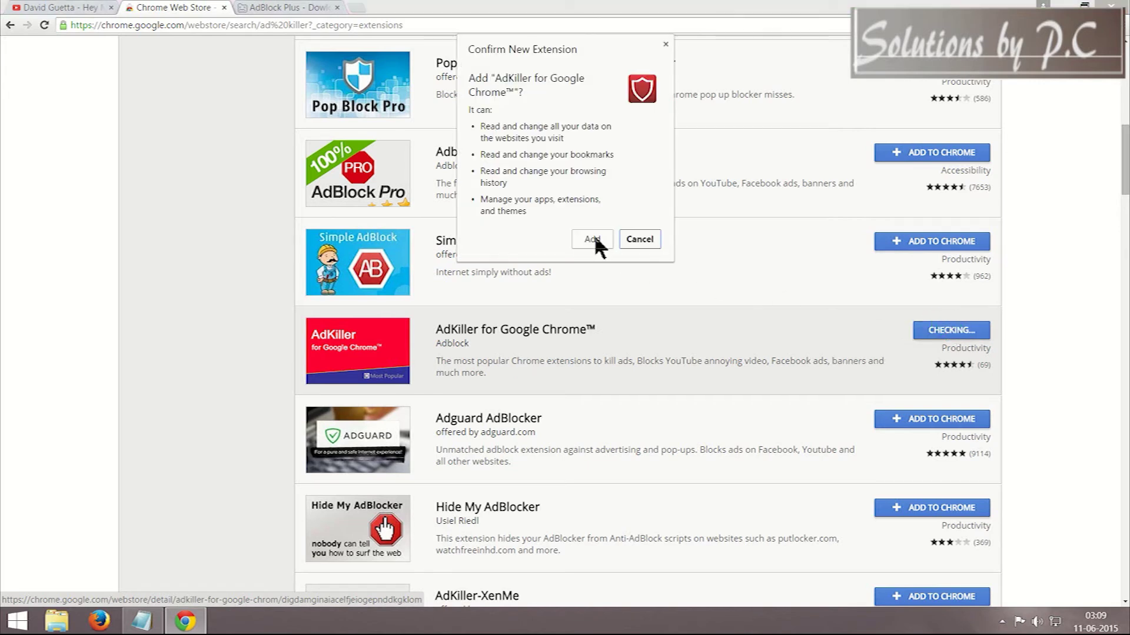
click(593, 240)
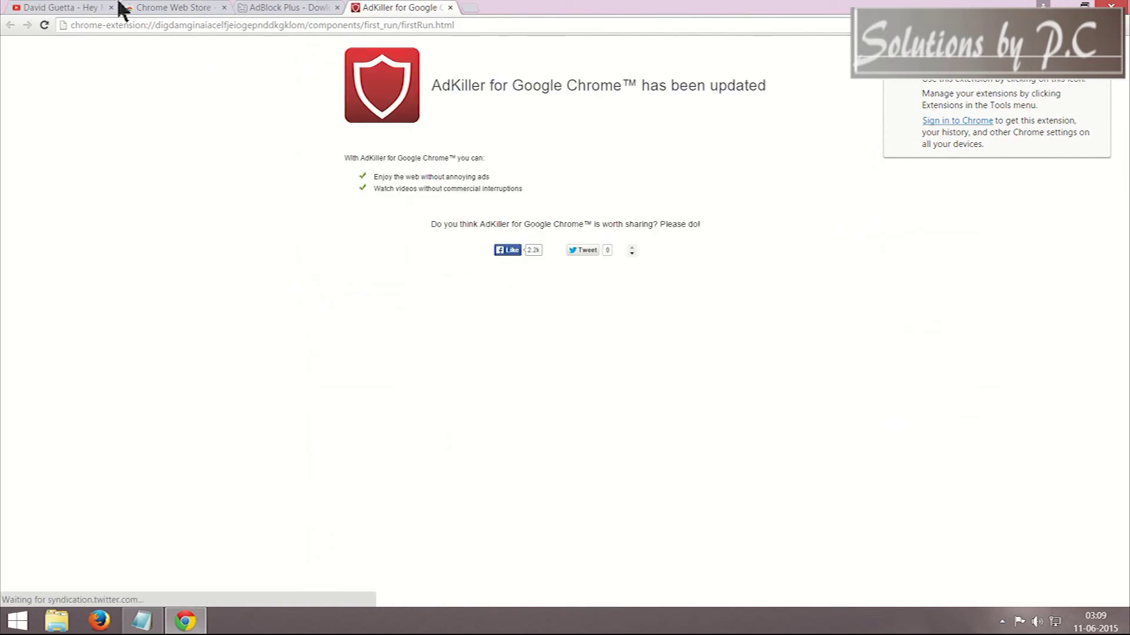
Step: Copy the web address of the David Guetta "Hey Mama" YouTube video and close Chrome with all its tabs
click(87, 8)
click(157, 25)
right_click(160, 25)
click(199, 78)
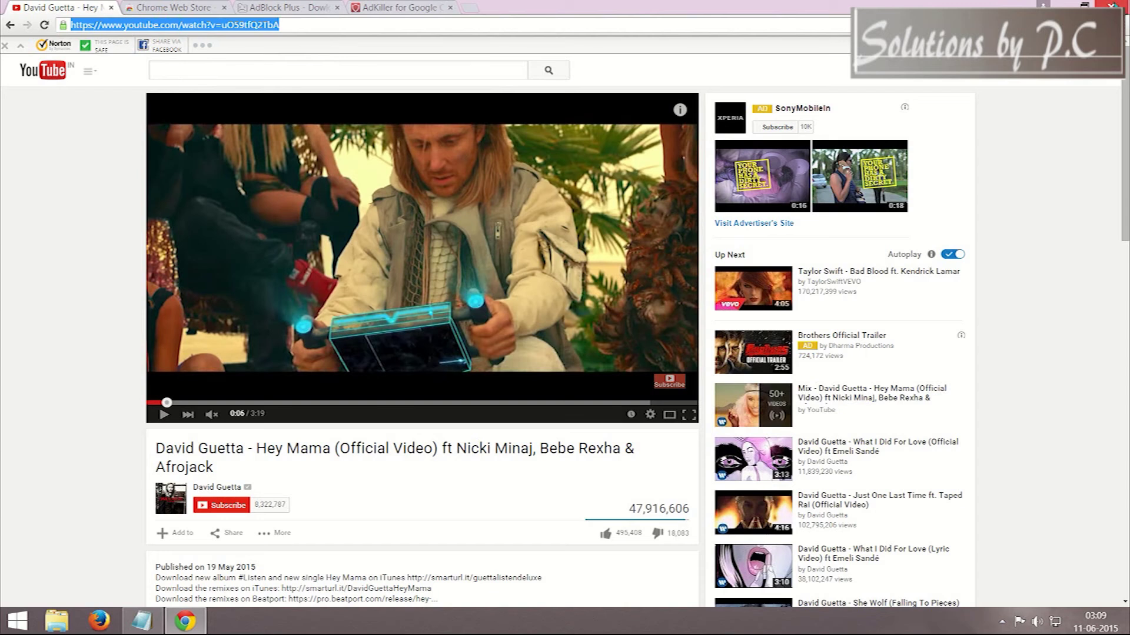
click(1111, 5)
click(499, 199)
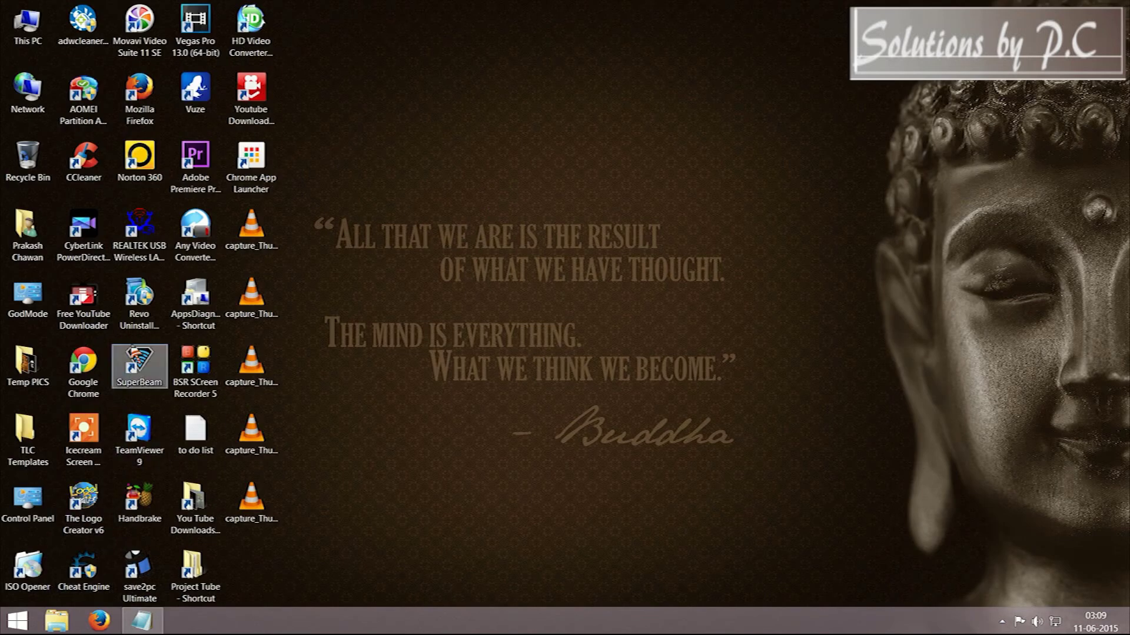
Step: Restart Google Chrome and load the copied YouTube video address
double_click(83, 378)
click(176, 23)
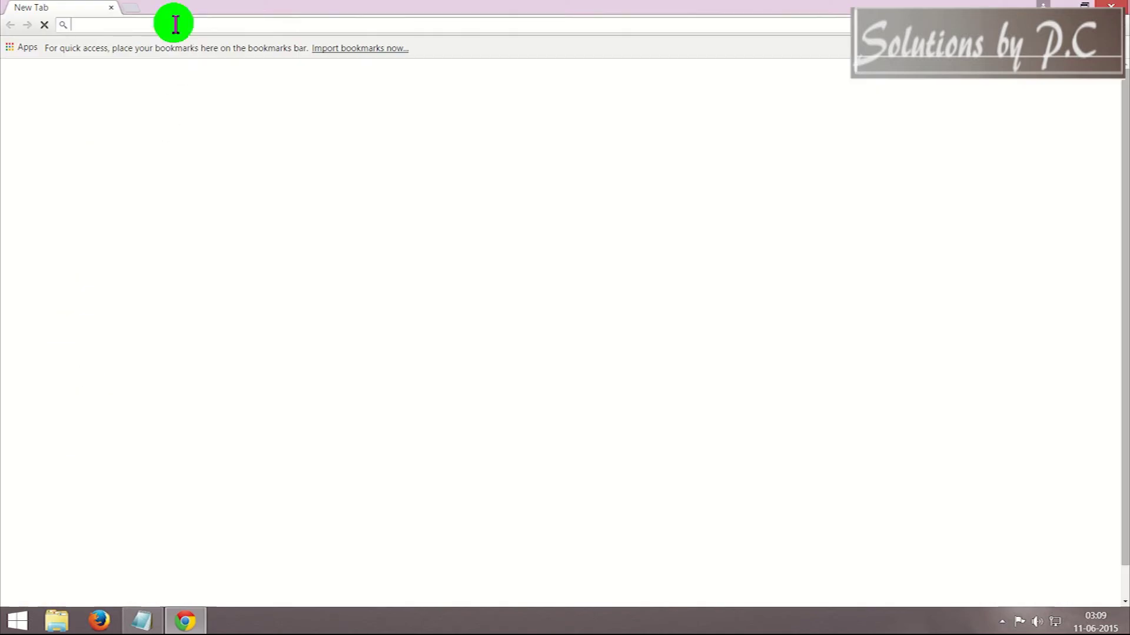
right_click(176, 23)
click(221, 104)
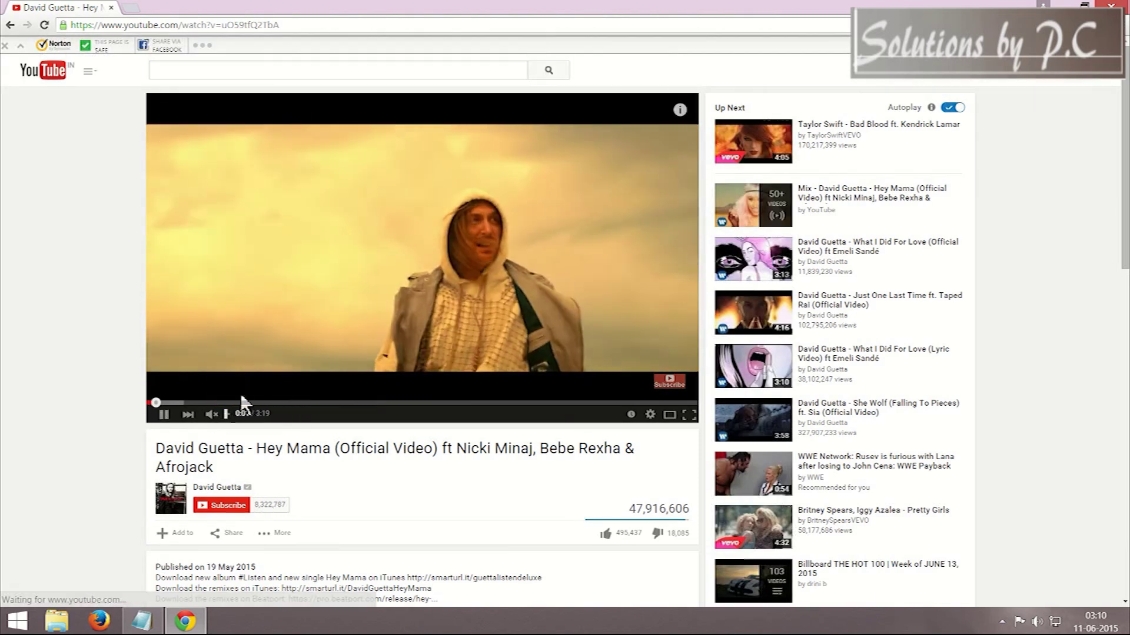
Step: Turn the video's volume up to about half, play it briefly in full screen, and pause it back in the normal view
key(space)
drag(228, 413, 242, 416)
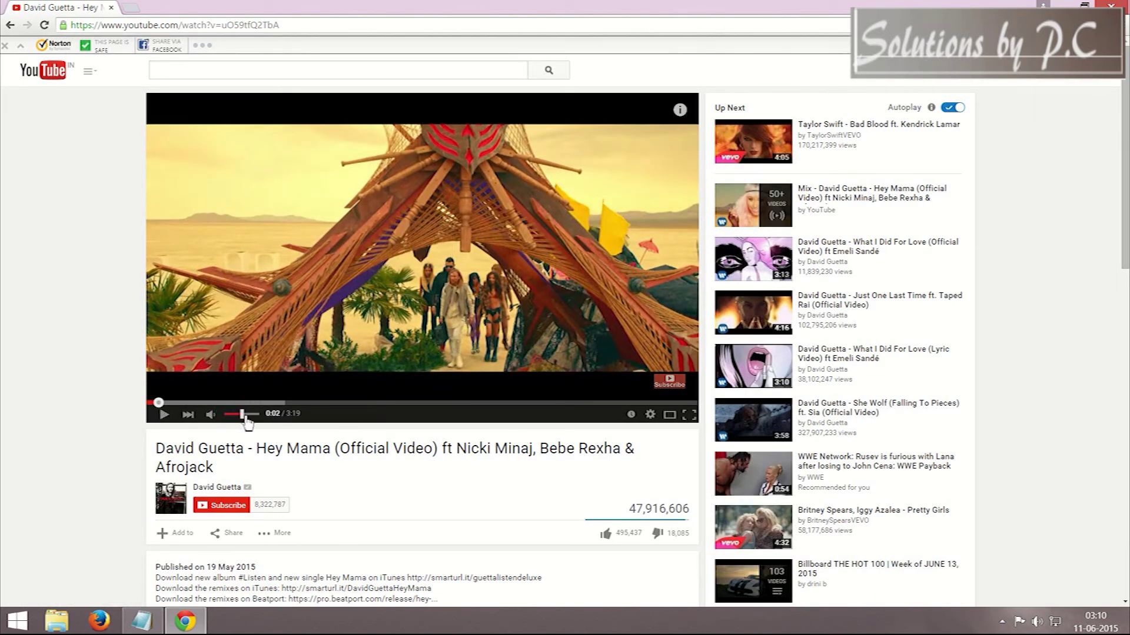
click(391, 267)
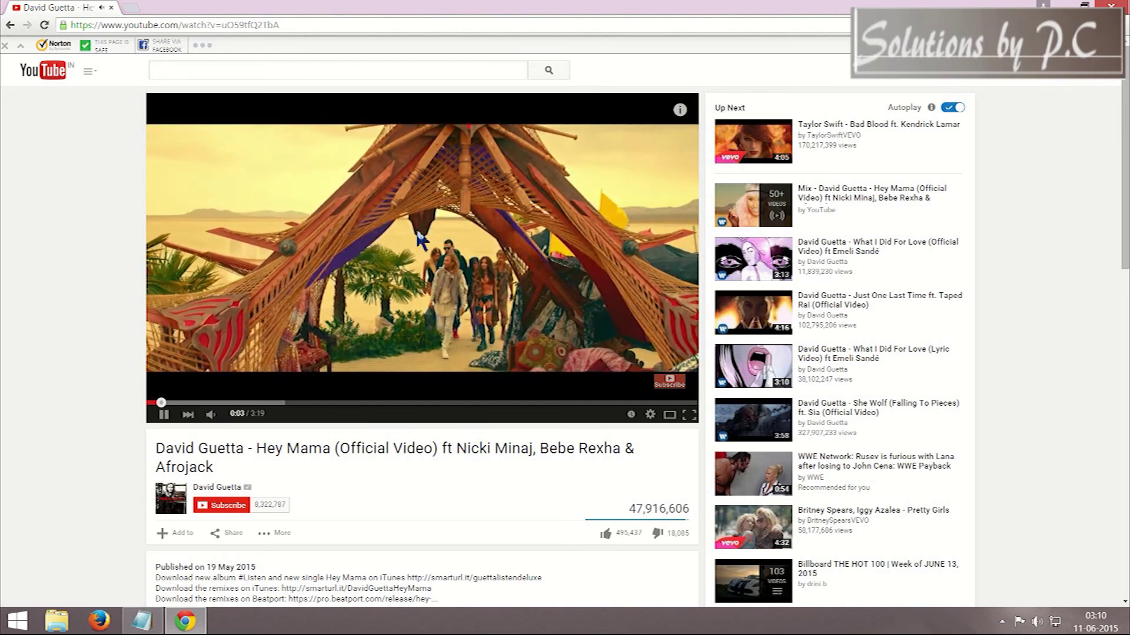
double_click(417, 231)
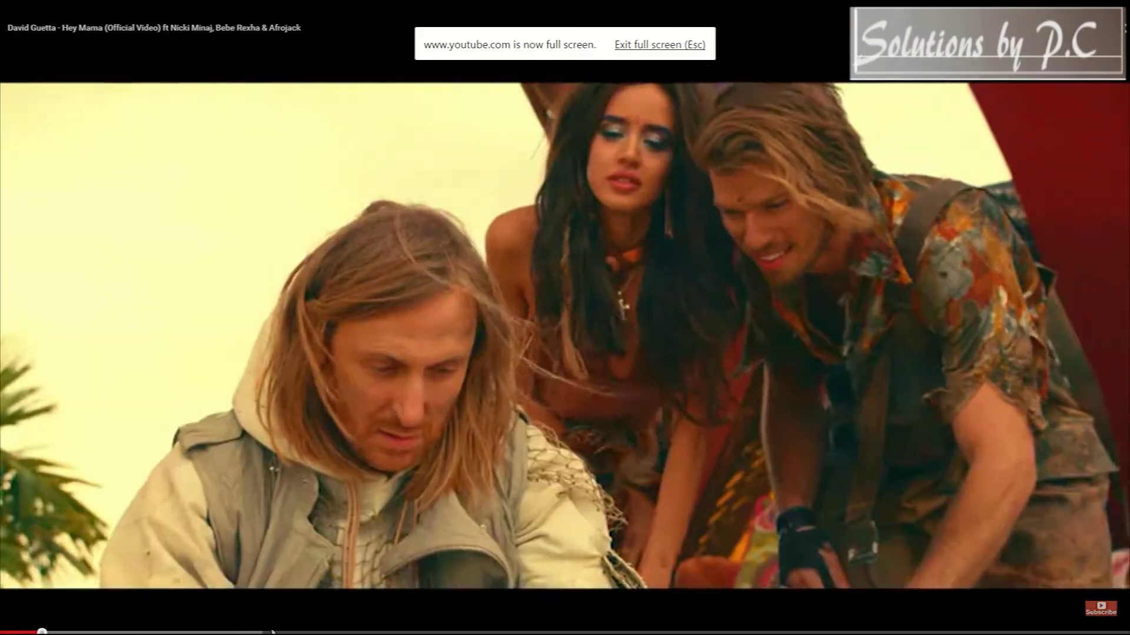
double_click(403, 234)
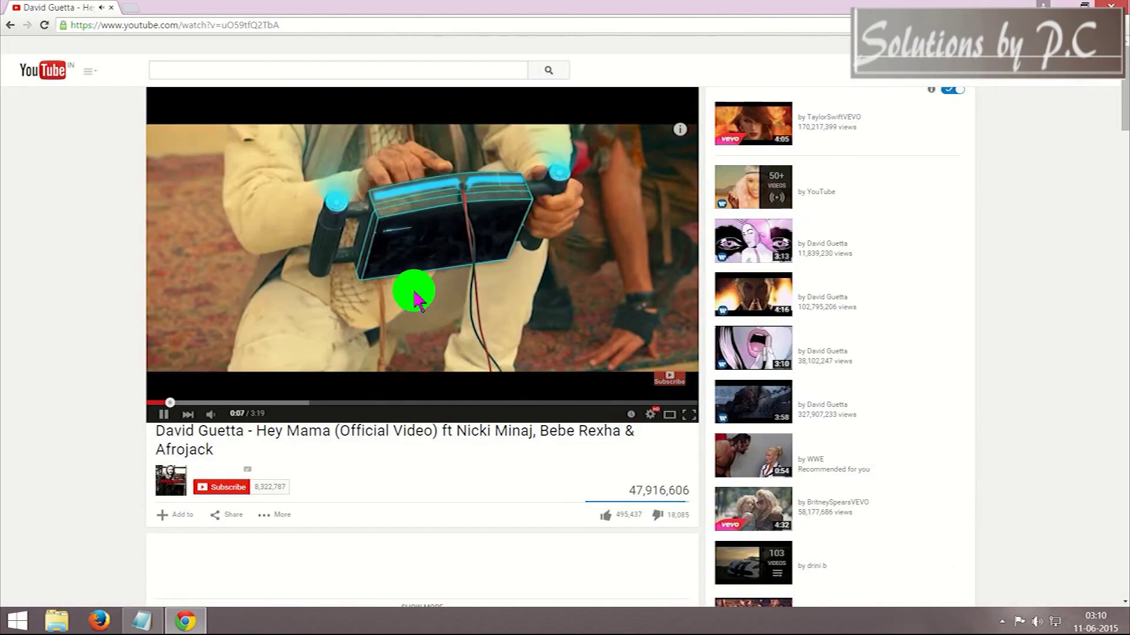
click(414, 292)
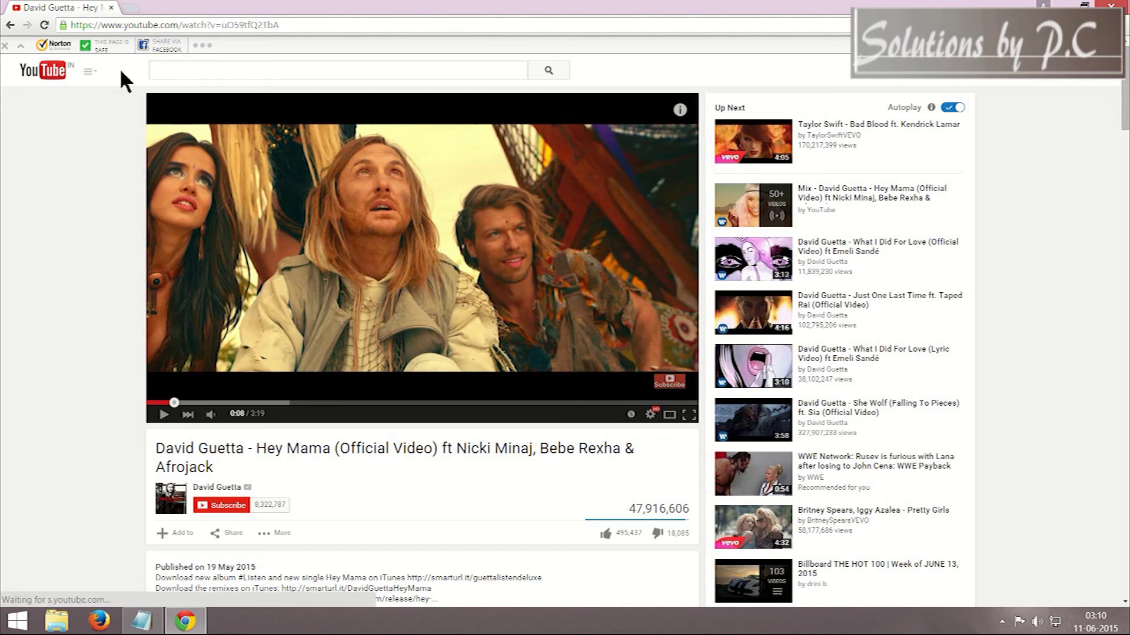
Step: Open the Google home page in a new tab
click(131, 8)
text(goo)
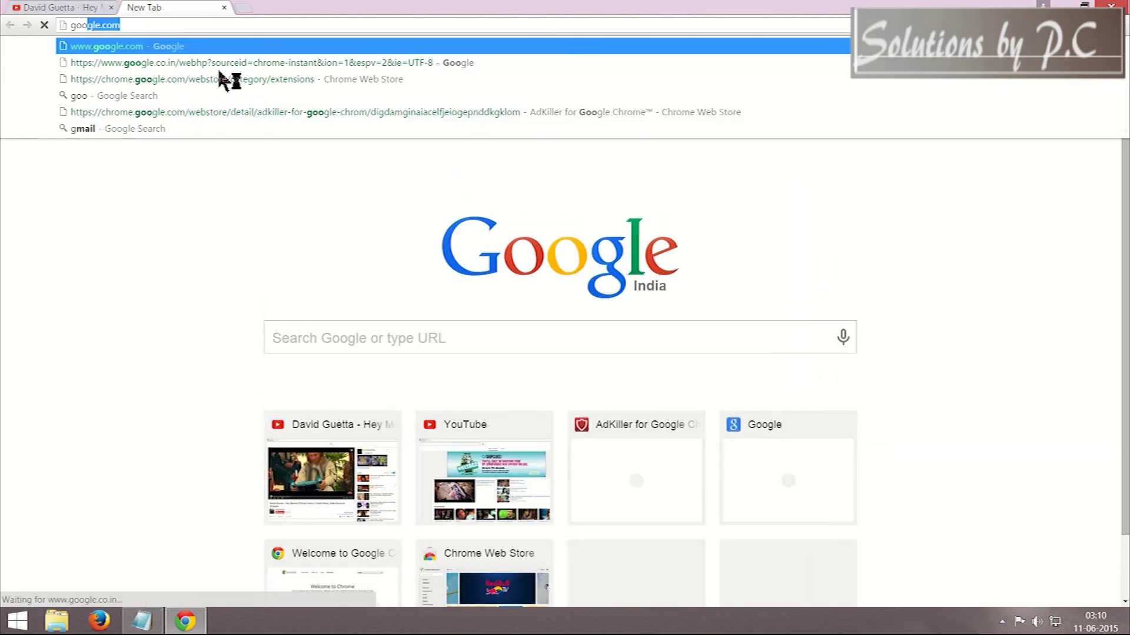
text(gle)
key(Return)
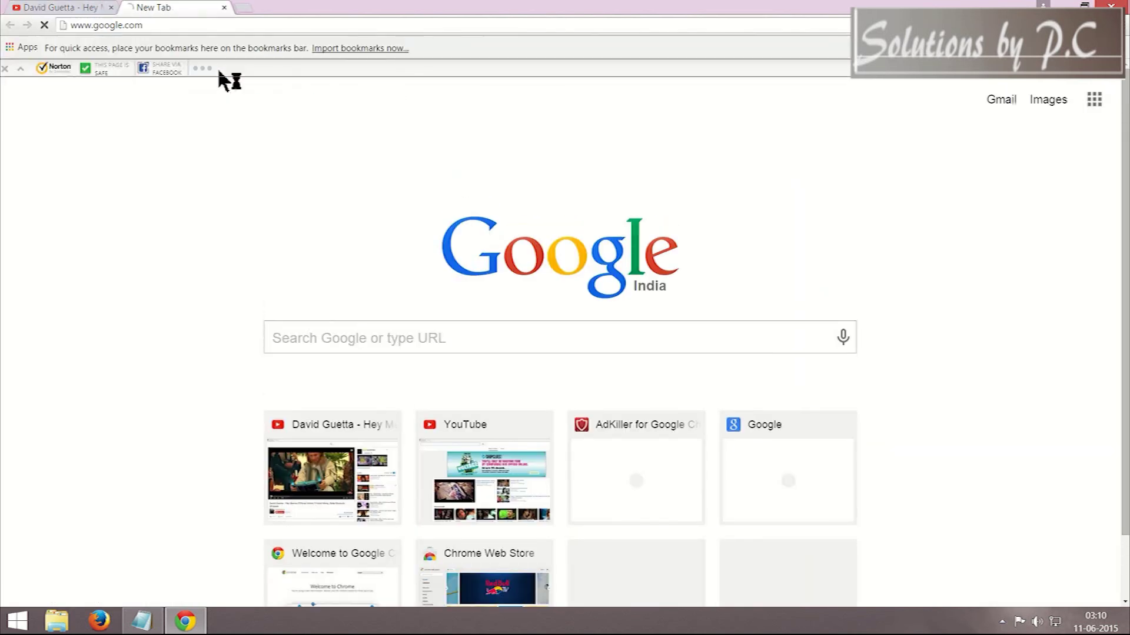
Step: Search Google for "samsung" and check the results page for ads
click(363, 321)
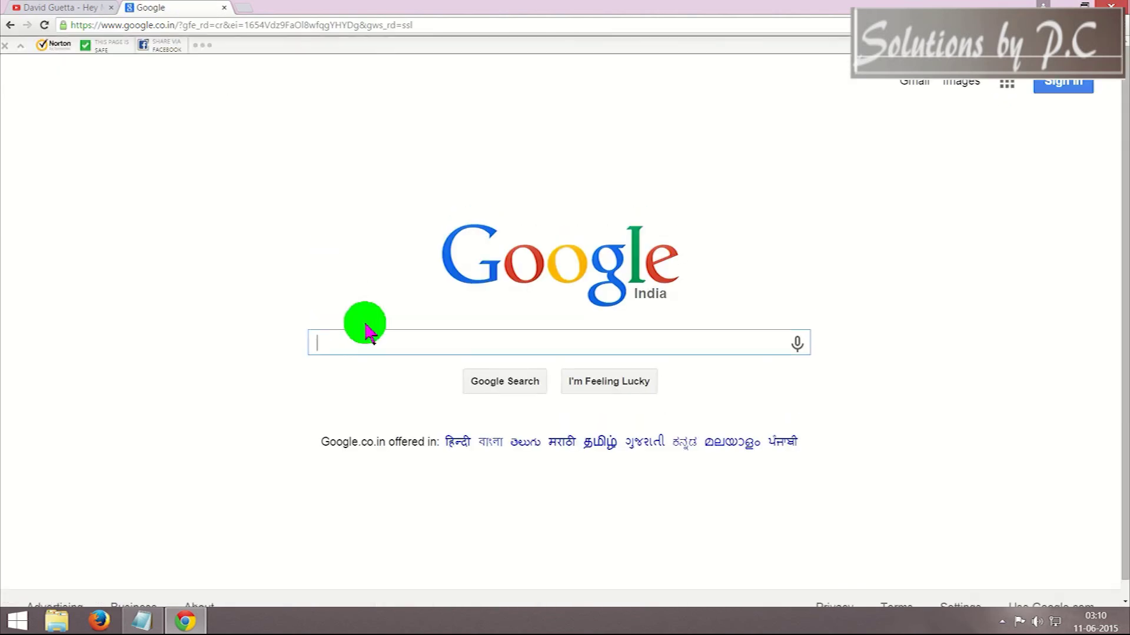
click(361, 347)
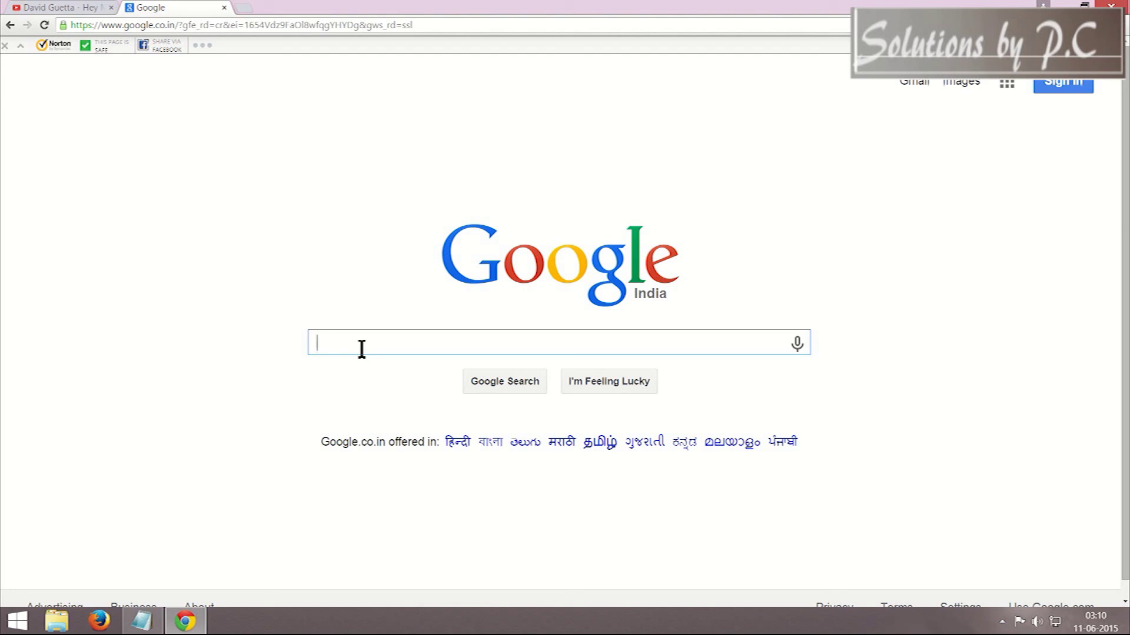
text(samsung)
key(Return)
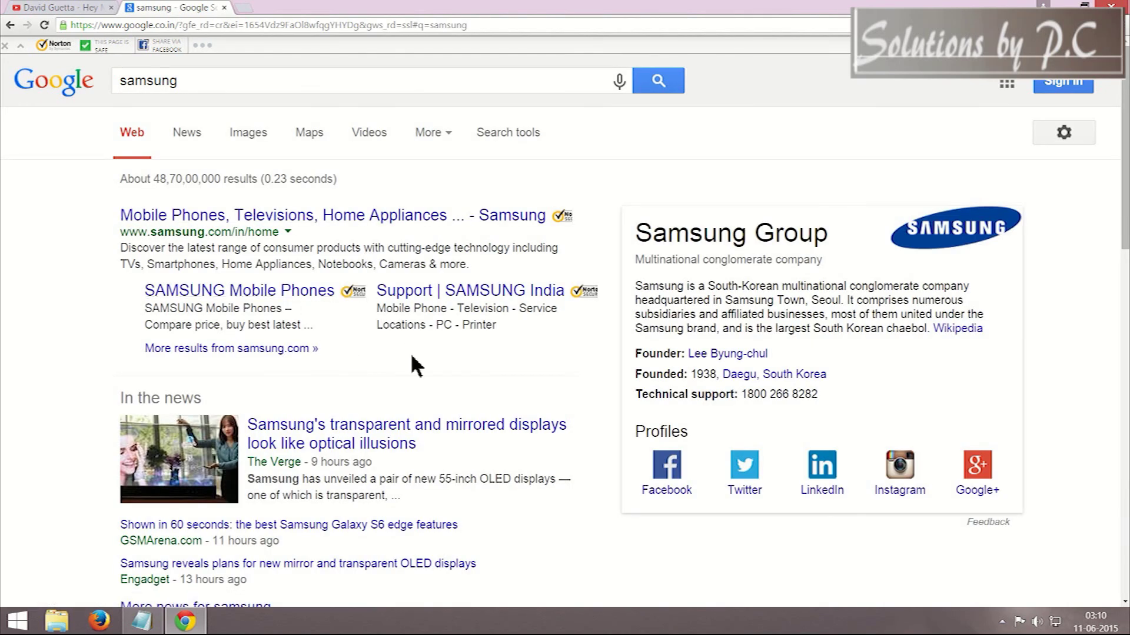
scroll(412, 365, down, 1)
scroll(475, 479, up, 1)
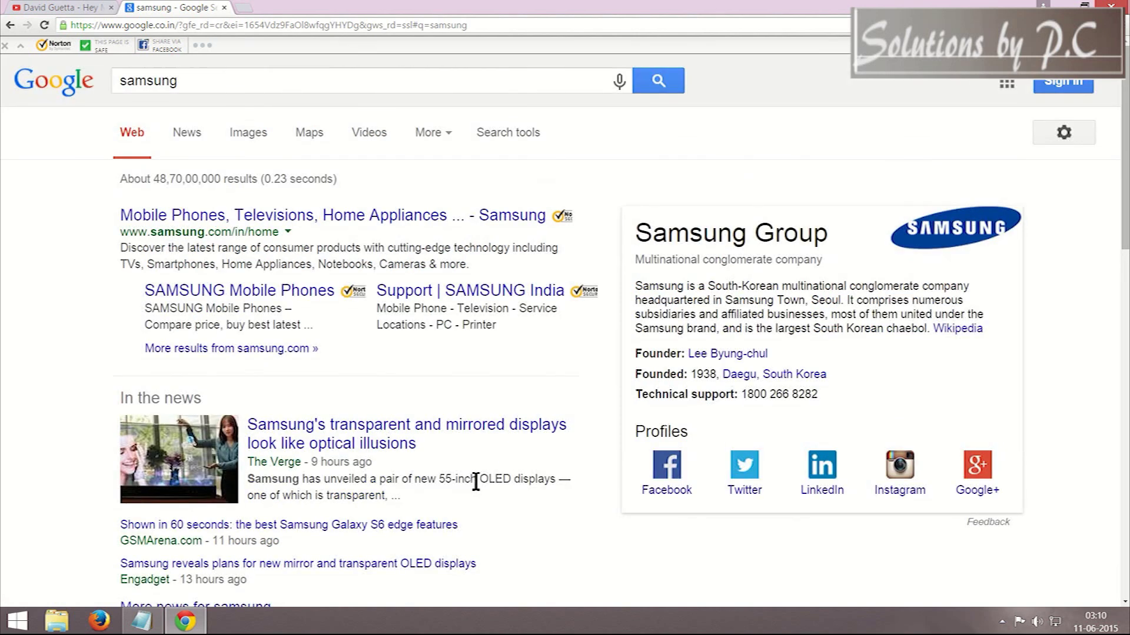